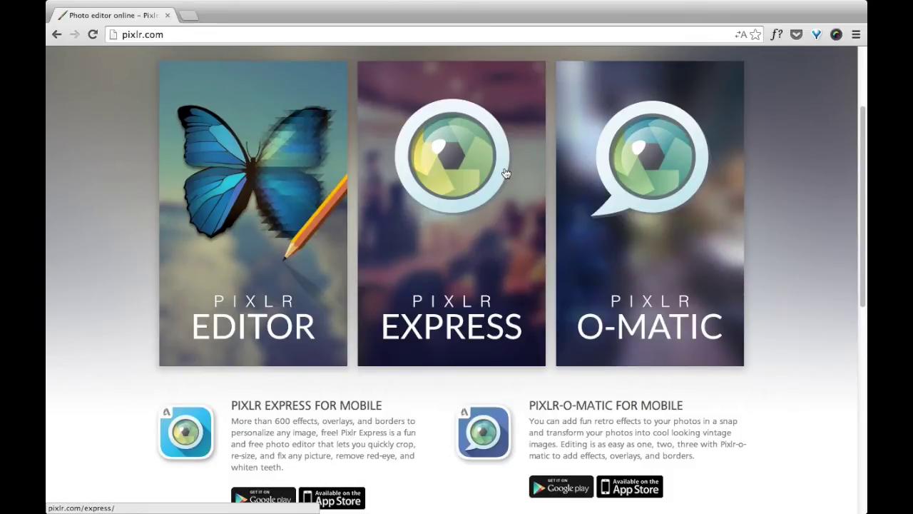
Open Pixlr-o-matic in a new Chrome tab from the pixlr.com page.
{"action": "left_click", "coordinate": [609, 177]}
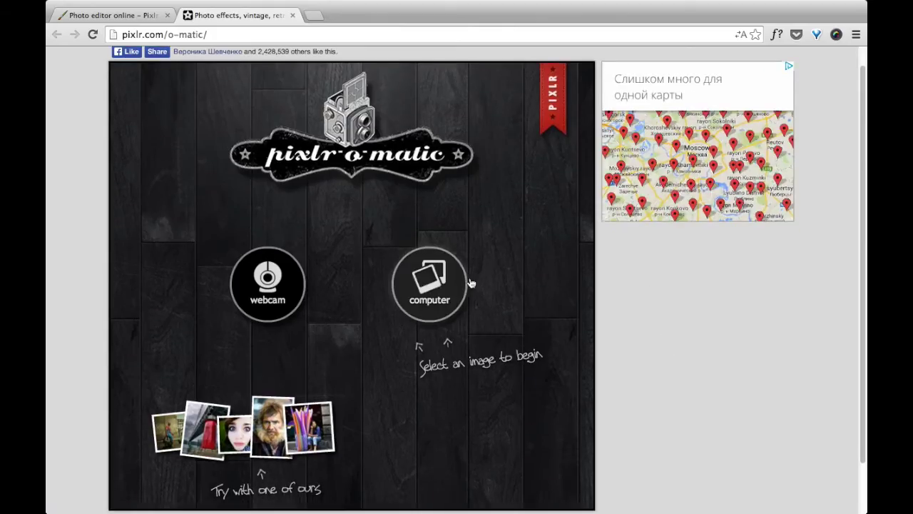
Load the joined-hands photo from the PICS folder on the computer.
{"action": "left_click", "coordinate": [510, 296]}
{"action": "double_click", "coordinate": [722, 131]}
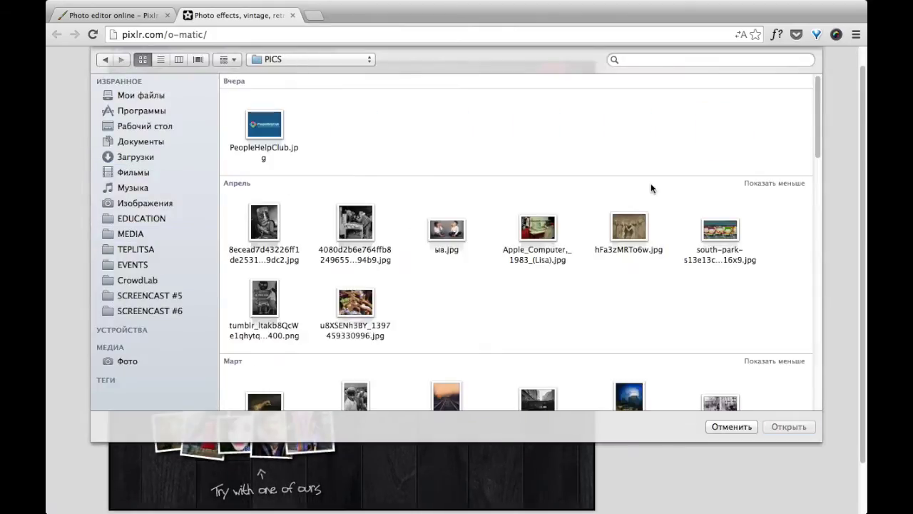
{"action": "double_click", "coordinate": [355, 307]}
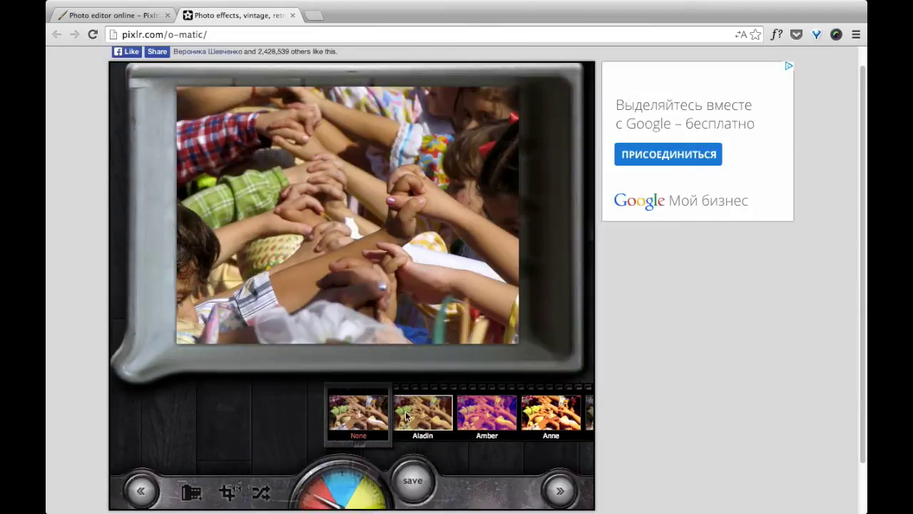
Try the Amber, Anne, Dean and Hagrid filters, return to None, and show the light overlays.
{"action": "left_click", "coordinate": [451, 418]}
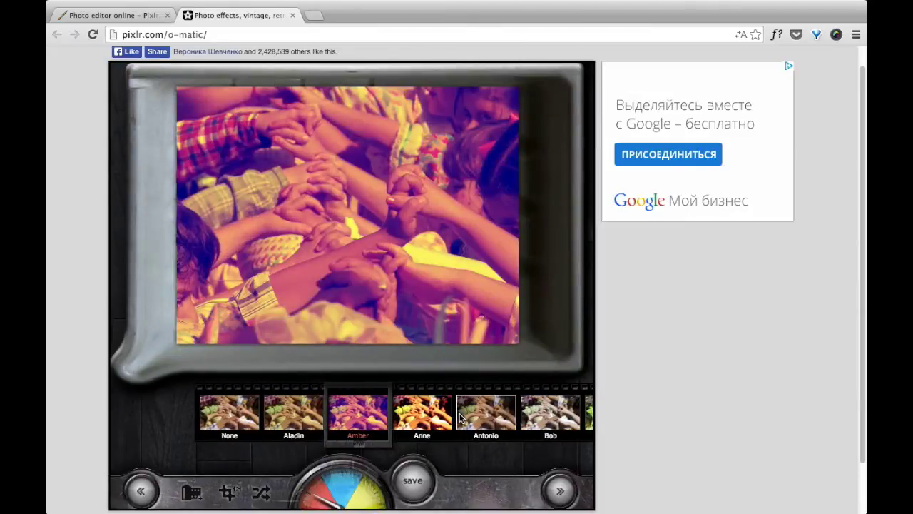
{"action": "left_click", "coordinate": [452, 418]}
{"action": "left_click", "coordinate": [484, 418]}
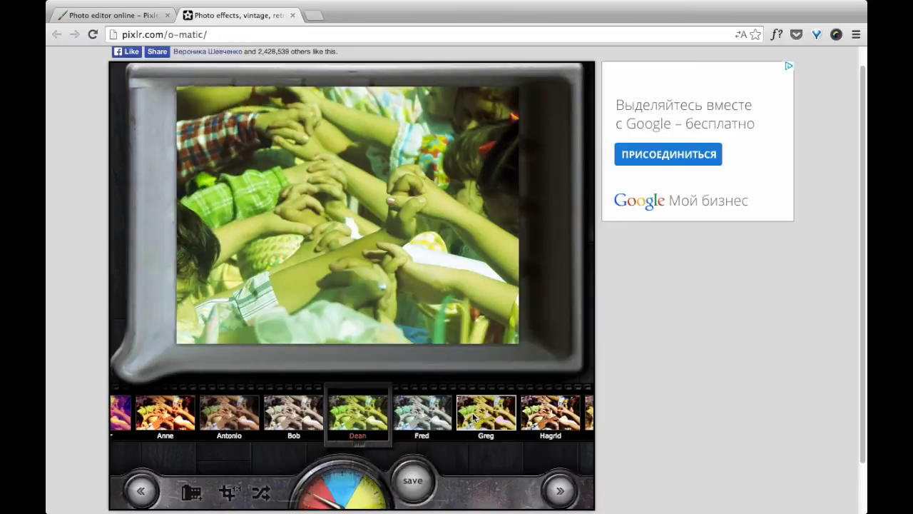
{"action": "scroll", "coordinate": [657, 407], "scroll_direction": "down", "scroll_amount": 1}
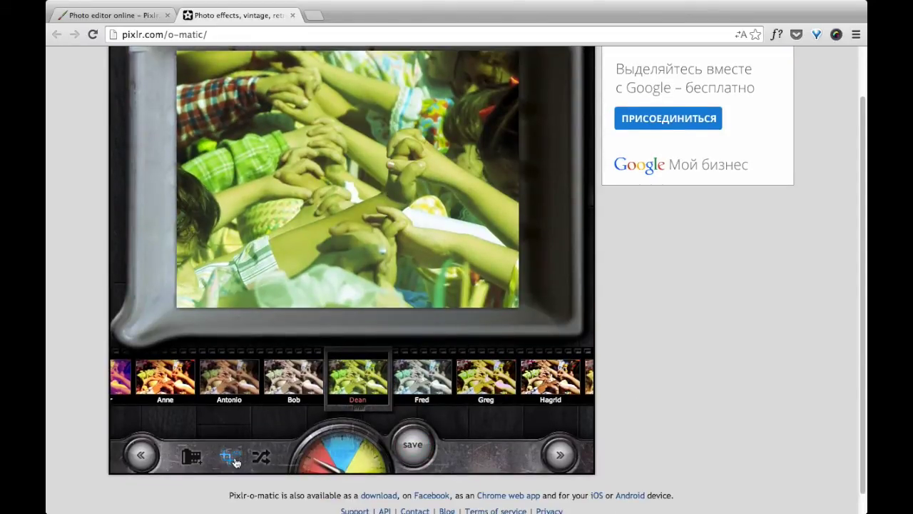
{"action": "left_click", "coordinate": [260, 459]}
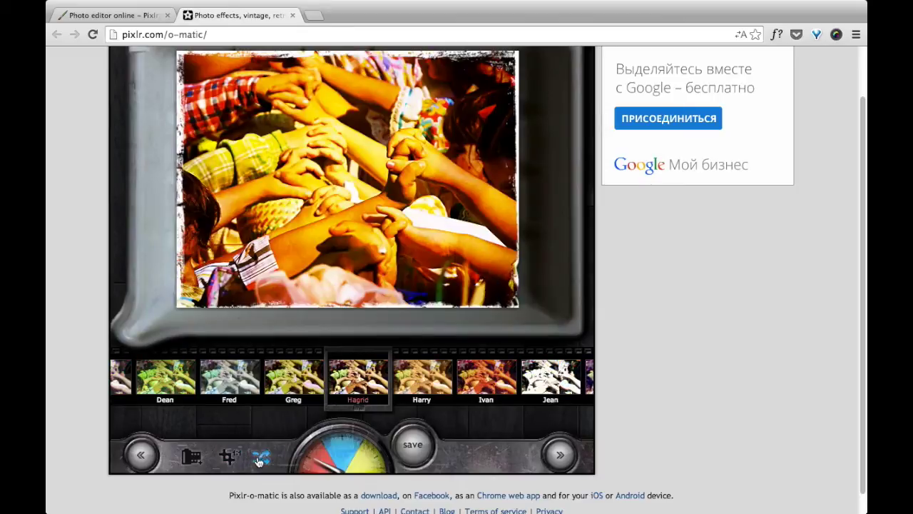
{"action": "left_click", "coordinate": [261, 460]}
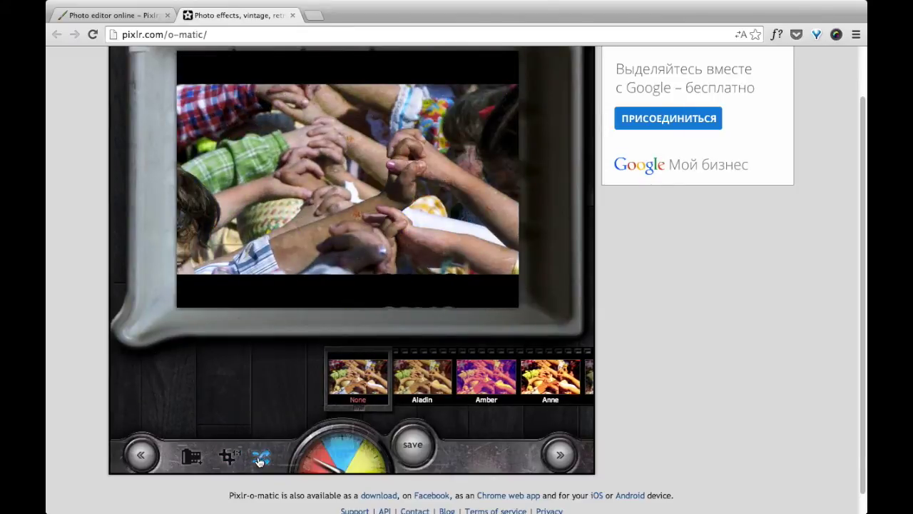
{"action": "left_click", "coordinate": [334, 435]}
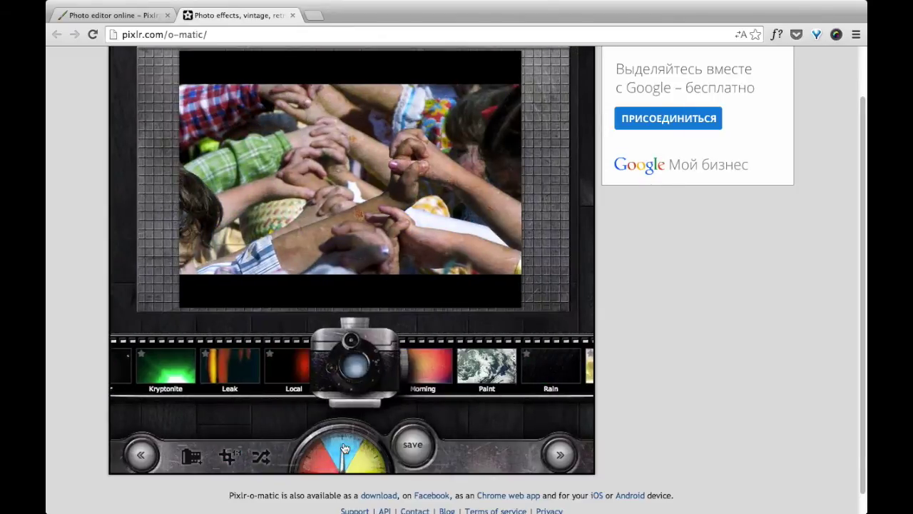
Apply the Paint overlay, then the Rainbow overlay, to the hands photo.
{"action": "left_click", "coordinate": [424, 376]}
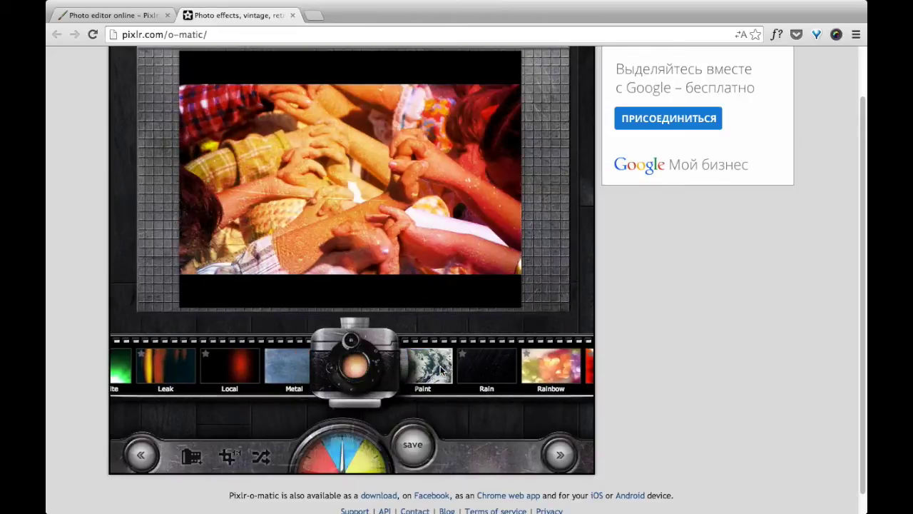
{"action": "left_click", "coordinate": [440, 370]}
{"action": "left_click", "coordinate": [482, 364]}
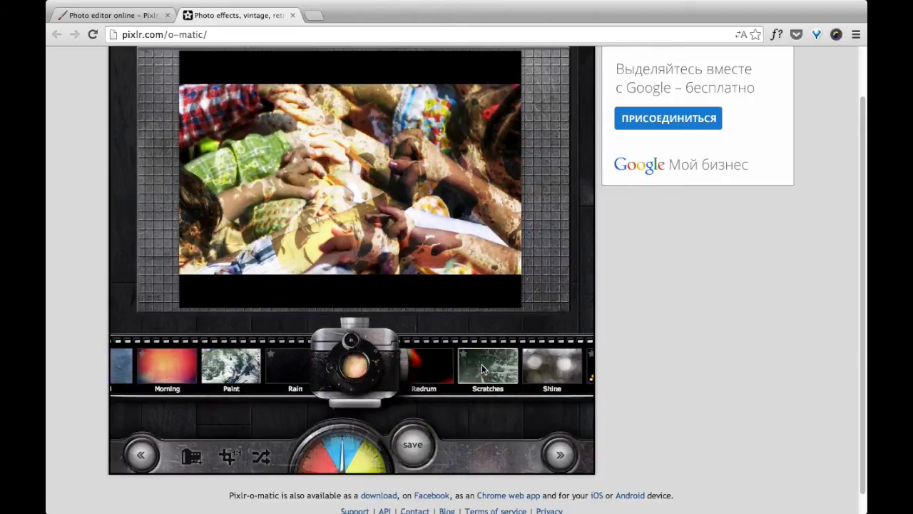
Try the Flowery, Ground and Grunge borders, then randomise the effects.
{"action": "left_click", "coordinate": [376, 453]}
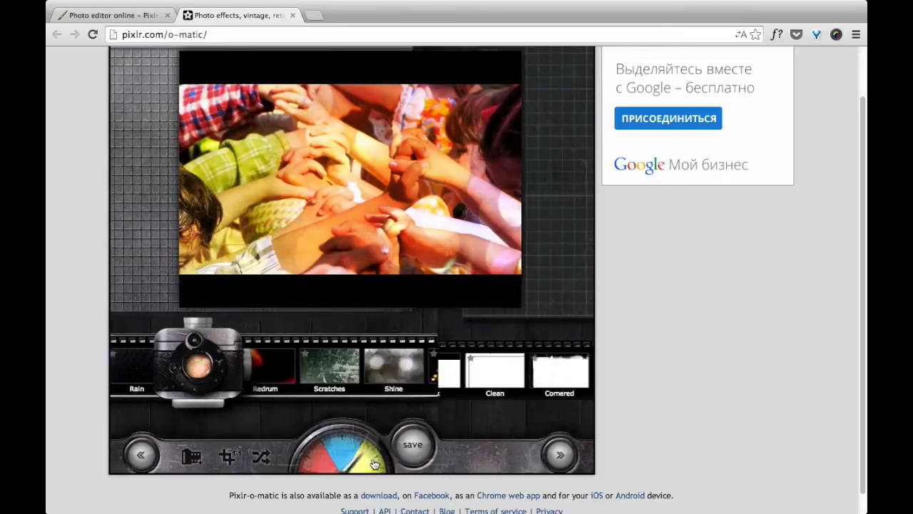
{"action": "left_click", "coordinate": [435, 378]}
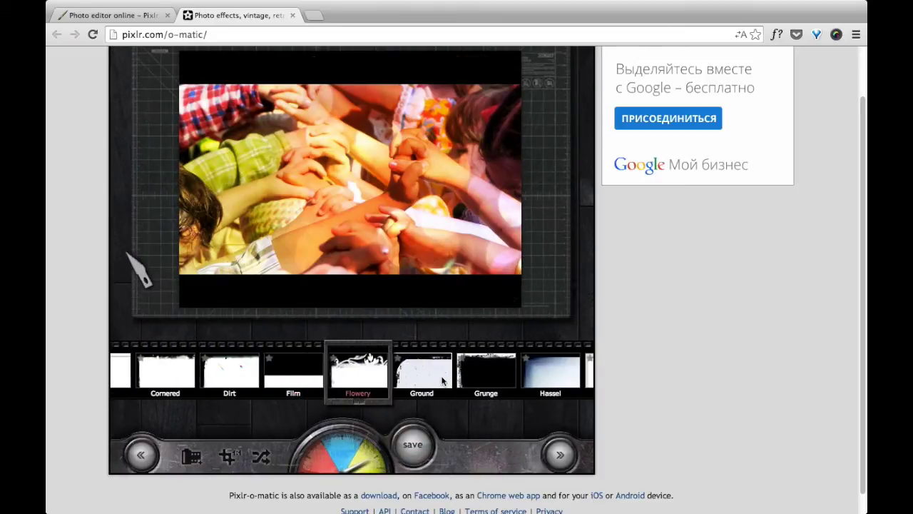
{"action": "left_click", "coordinate": [433, 375]}
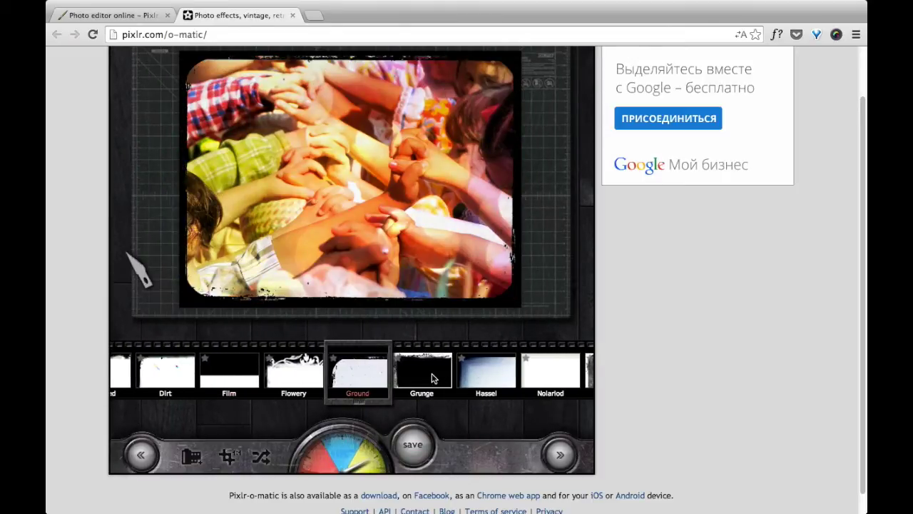
{"action": "left_click", "coordinate": [431, 373]}
{"action": "left_click", "coordinate": [261, 457]}
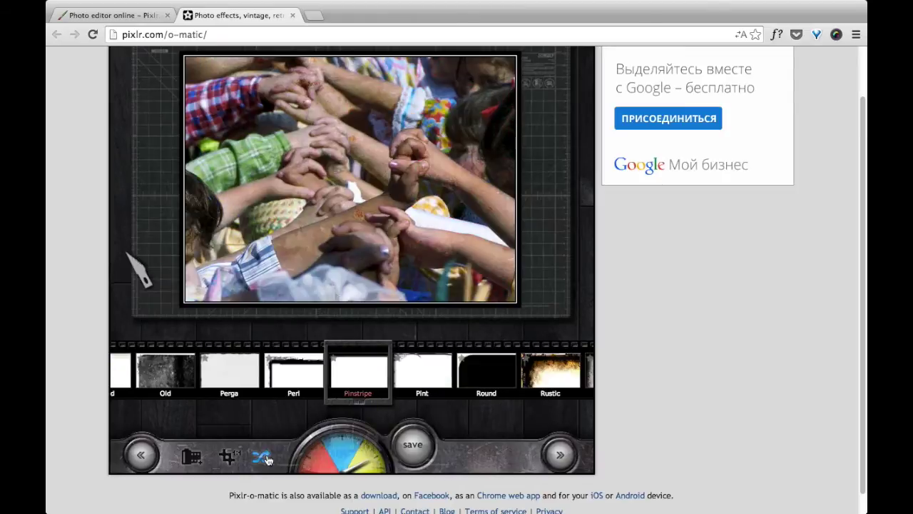
Save the edited photo to the computer and close the O-Matic tab.
{"action": "left_click", "coordinate": [413, 444]}
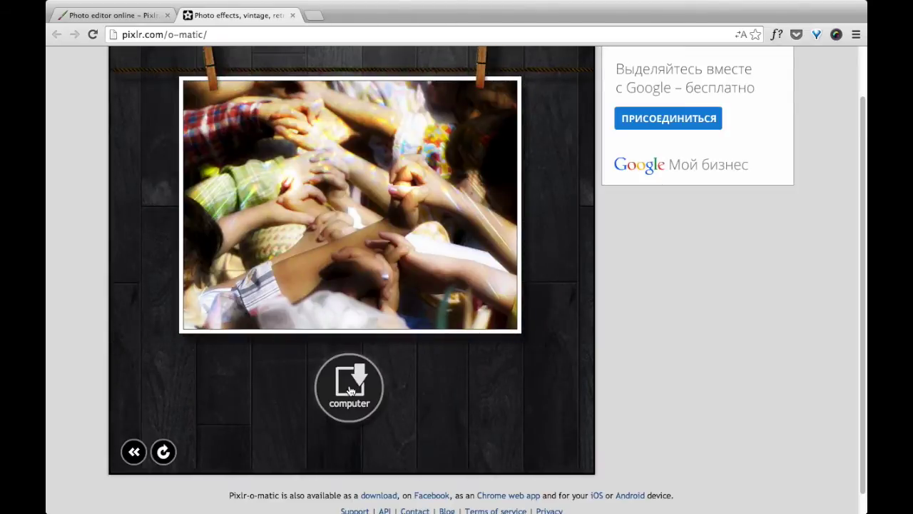
{"action": "left_click", "coordinate": [349, 387]}
{"action": "left_click", "coordinate": [461, 247]}
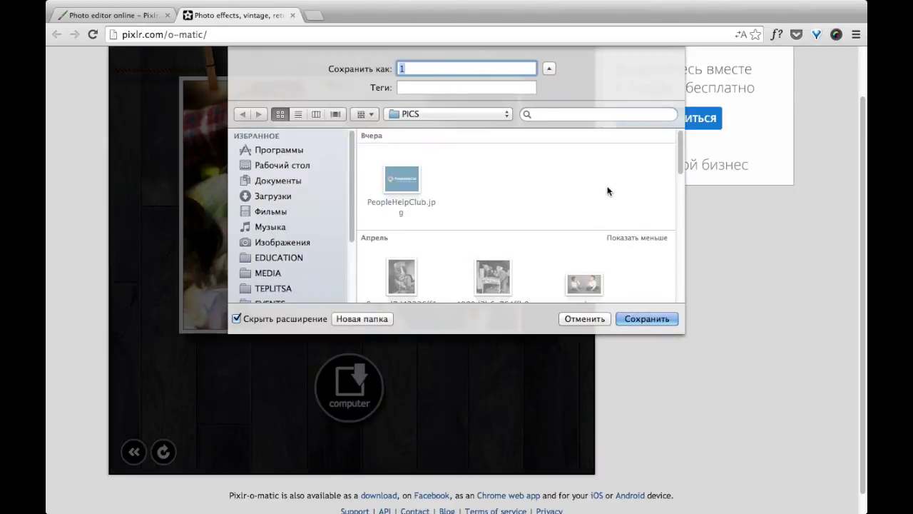
{"action": "left_click", "coordinate": [585, 318]}
{"action": "left_click", "coordinate": [292, 15]}
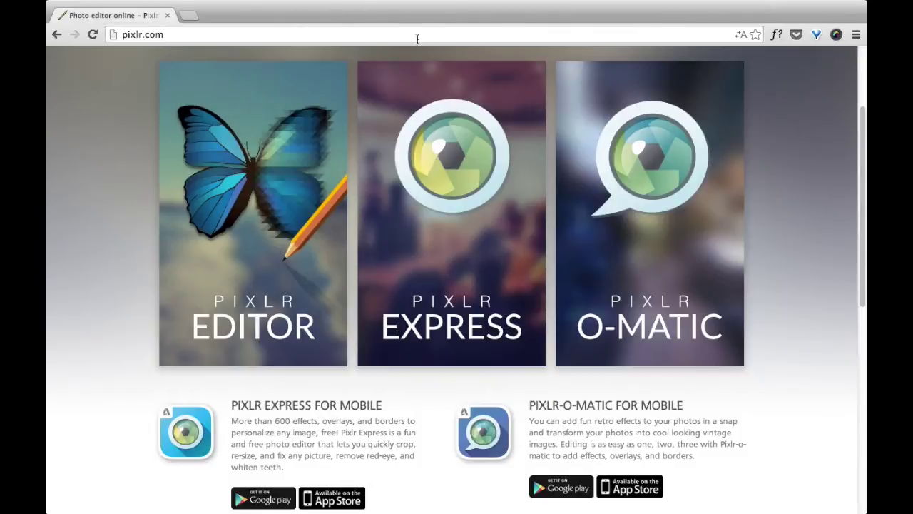
Open Pixlr Express in a new tab and load Apple_Computer_1983_(Lisa).jpg from PICS.
{"action": "middle_click", "coordinate": [462, 266]}
{"action": "left_click", "coordinate": [244, 15]}
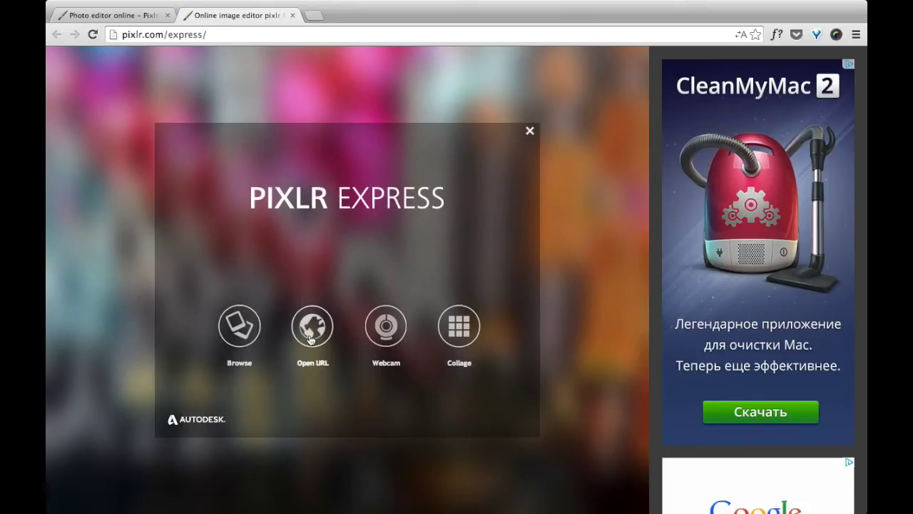
{"action": "left_click", "coordinate": [247, 336]}
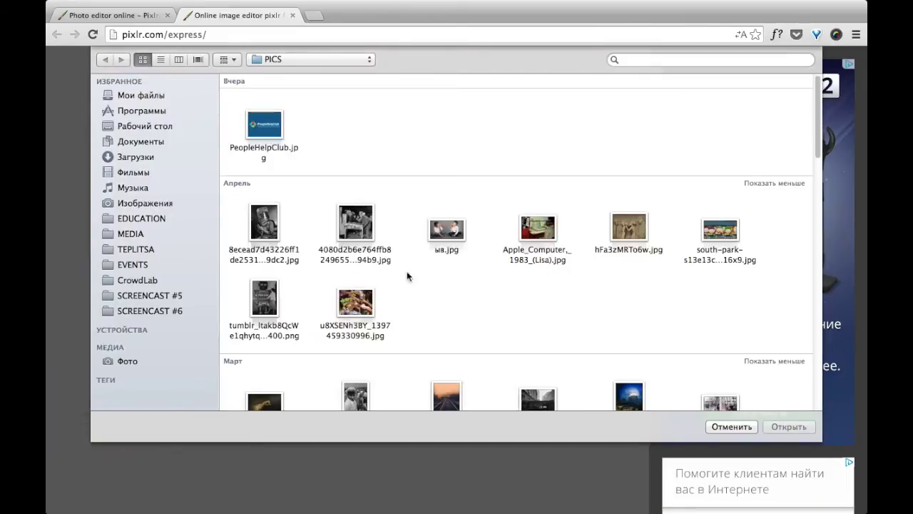
{"action": "double_click", "coordinate": [541, 232]}
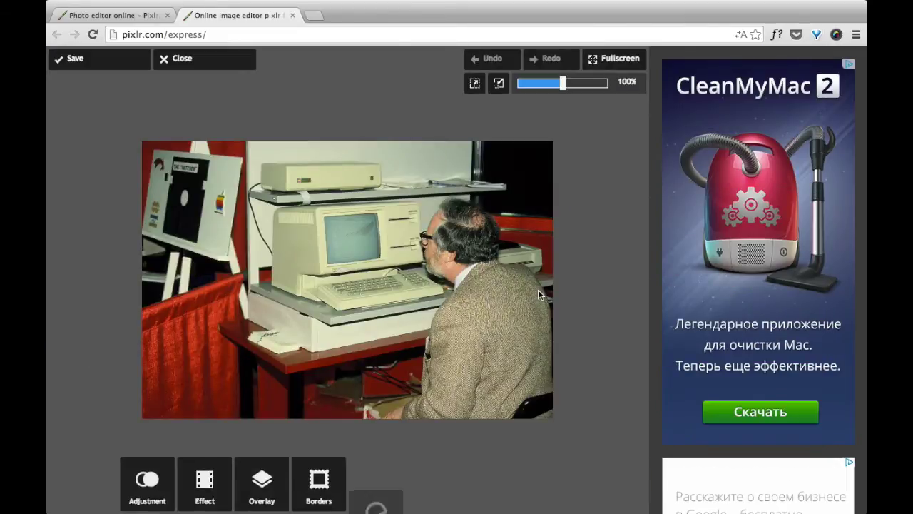
Apply a colour splash that restores colour to the jacket and desk.
{"action": "left_click", "coordinate": [147, 484]}
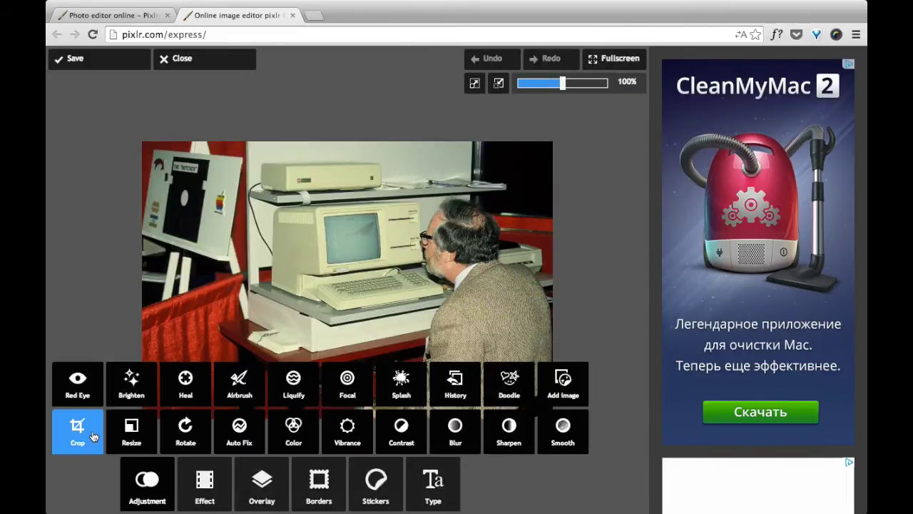
{"action": "left_click", "coordinate": [396, 384]}
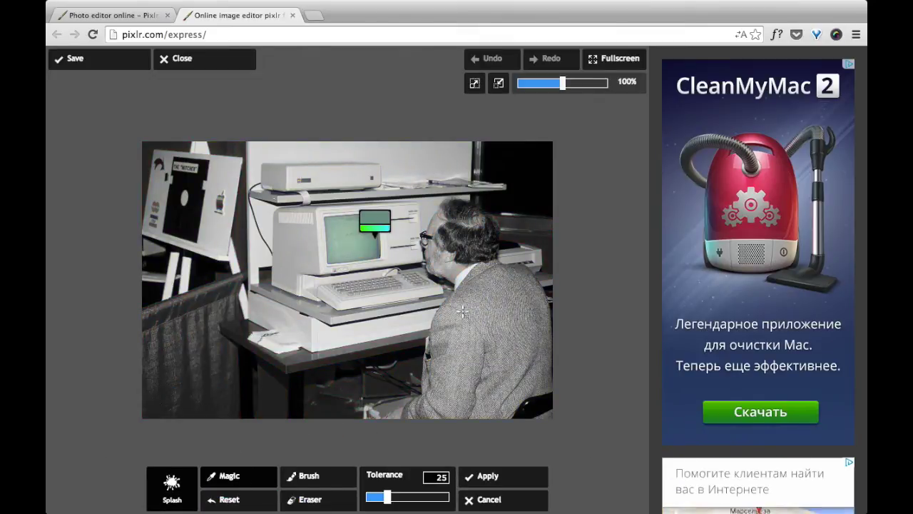
{"action": "left_click", "coordinate": [488, 320]}
{"action": "left_click", "coordinate": [487, 475]}
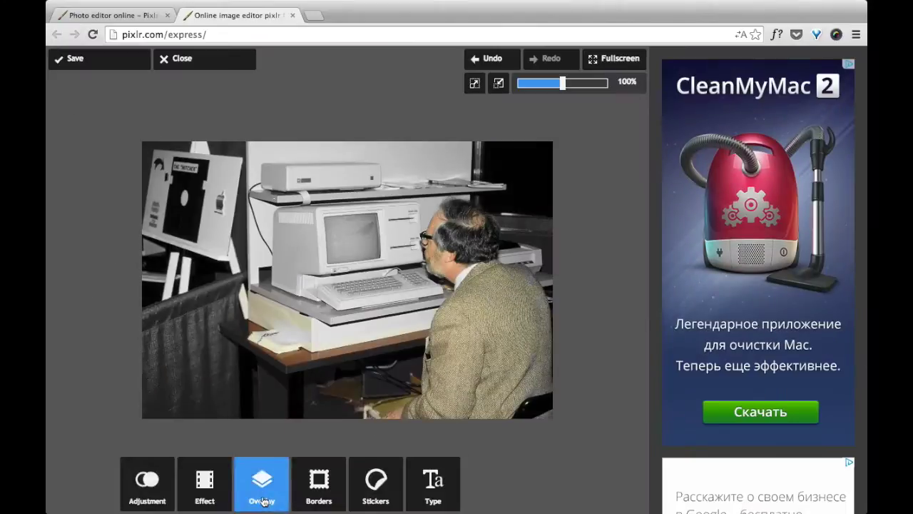
Browse the overlay, border and sticker collections.
{"action": "left_click", "coordinate": [262, 483]}
{"action": "left_click", "coordinate": [319, 482]}
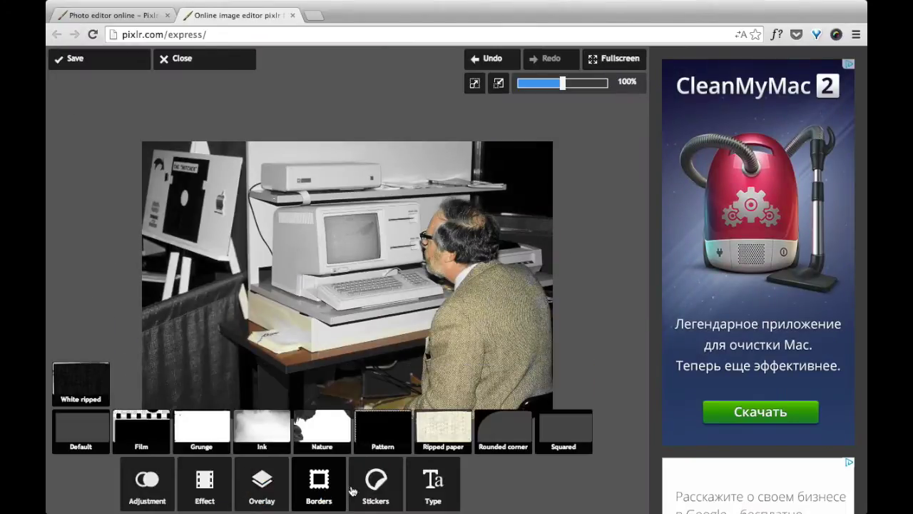
{"action": "left_click", "coordinate": [376, 480]}
{"action": "left_click", "coordinate": [261, 482]}
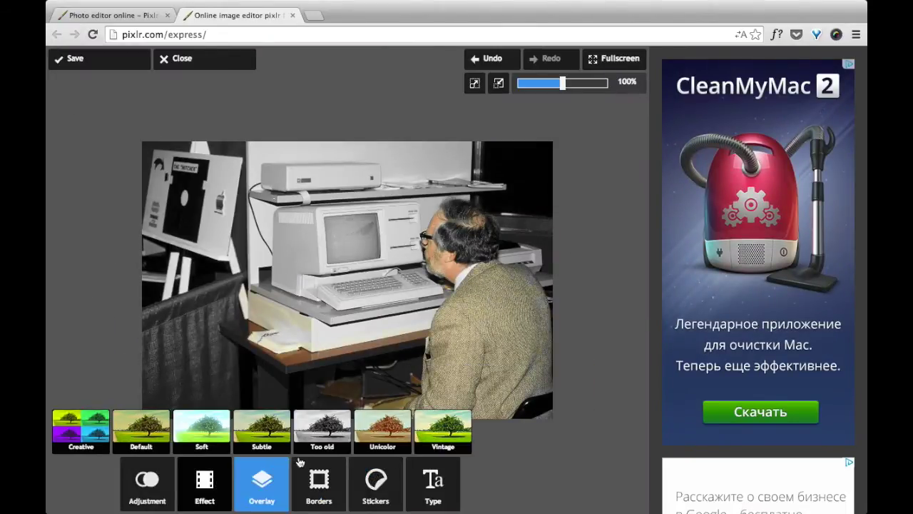
Add the text 'hello' in the Grunge font at the photo's lower-left.
{"action": "left_click", "coordinate": [431, 487]}
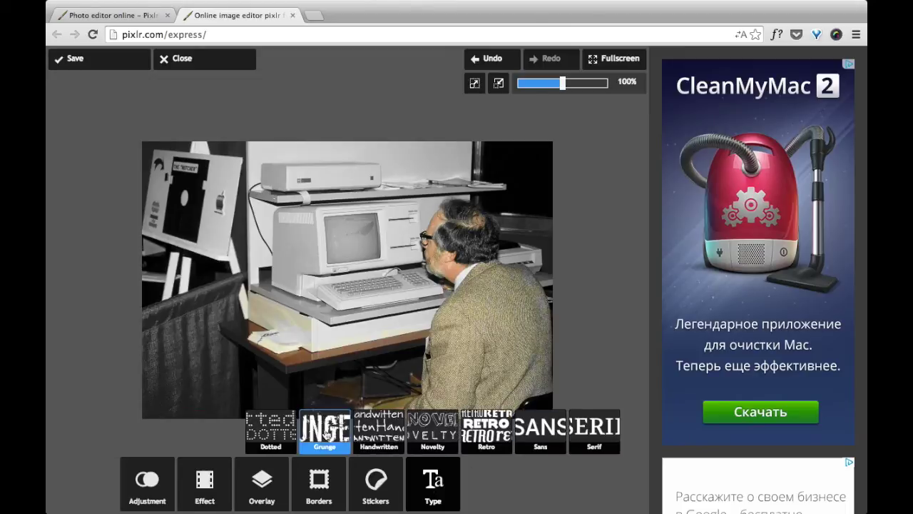
{"action": "left_click", "coordinate": [326, 435]}
{"action": "left_click", "coordinate": [220, 498]}
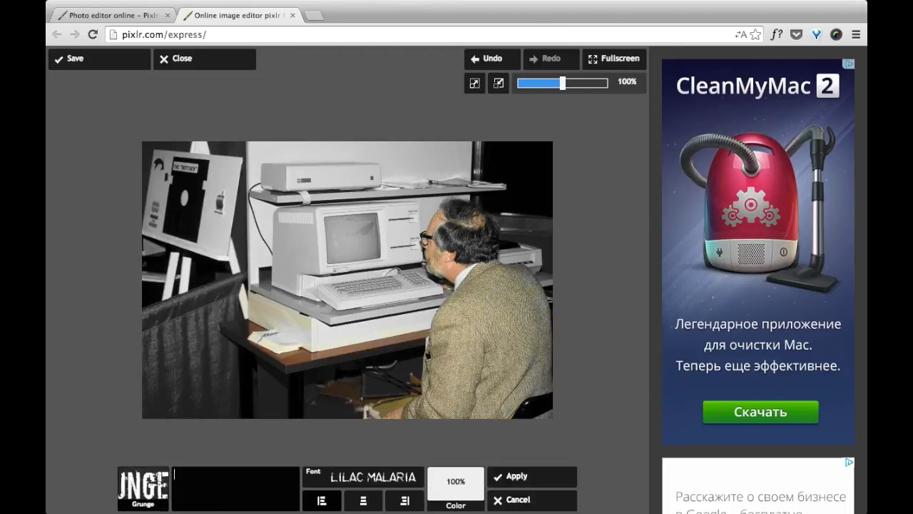
{"action": "type", "text": "hello"}
{"action": "left_click_drag", "start_coordinate": [226, 250], "coordinate": [173, 408]}
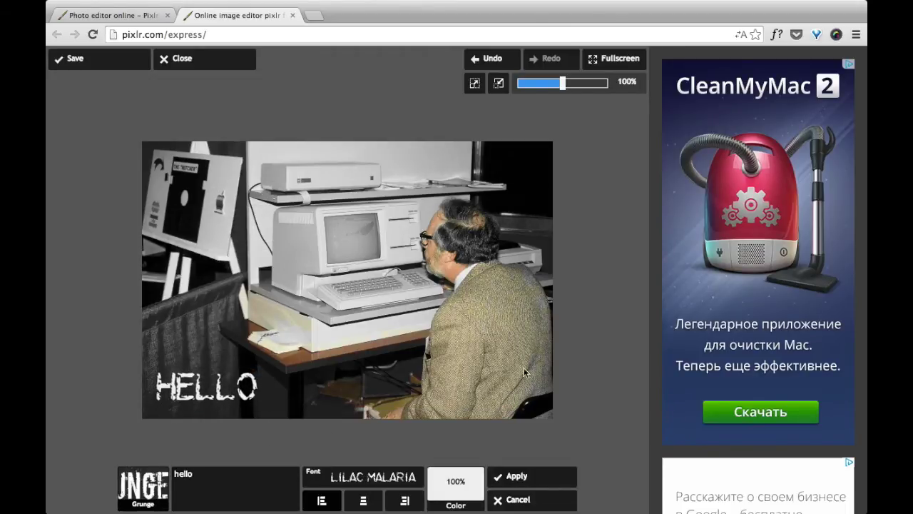
Save the edited photo to disk.
{"action": "left_click", "coordinate": [93, 58]}
{"action": "left_click", "coordinate": [278, 300]}
{"action": "left_click", "coordinate": [642, 319]}
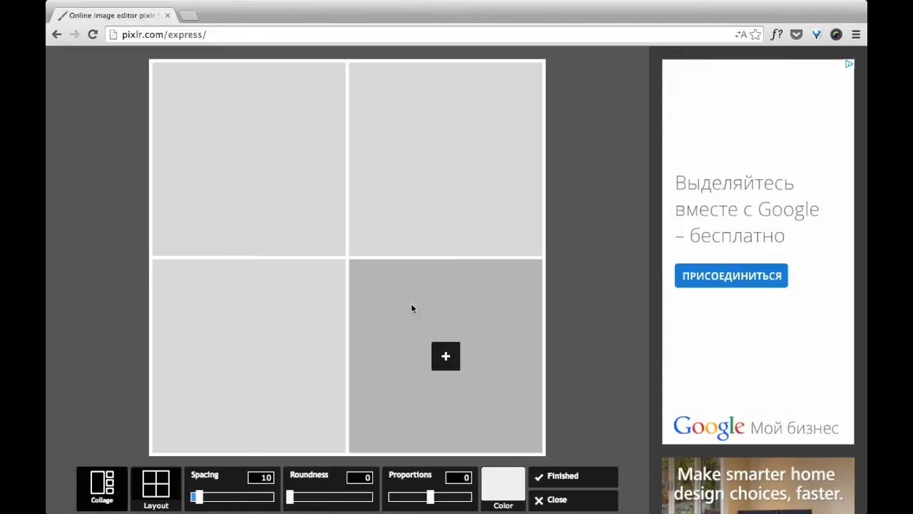
Fill the empty collage cells with photos from the computer.
{"action": "left_click", "coordinate": [253, 158]}
{"action": "left_click", "coordinate": [264, 207]}
{"action": "left_click", "coordinate": [342, 223]}
{"action": "double_click", "coordinate": [341, 222]}
{"action": "left_click", "coordinate": [442, 357]}
{"action": "left_click", "coordinate": [350, 336]}
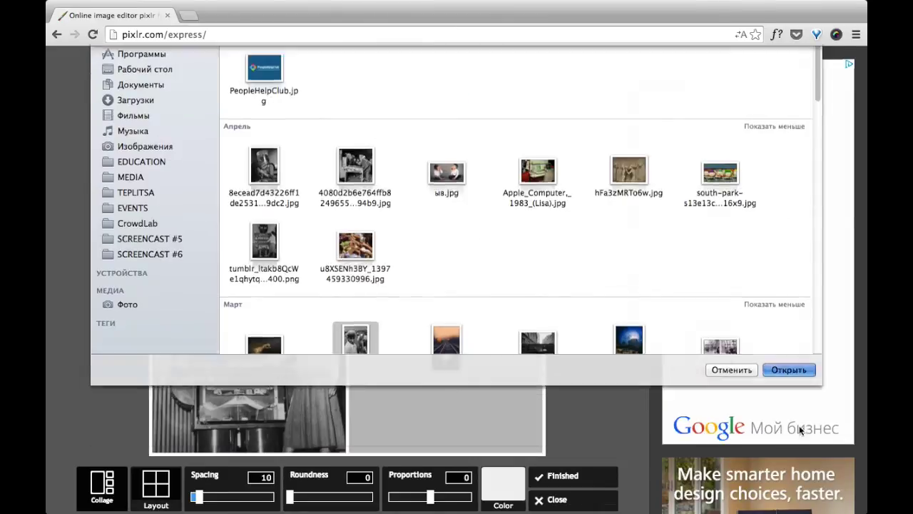
{"action": "left_click", "coordinate": [785, 368]}
Set collage spacing and roundness to 0 and adjust the cell proportions.
{"action": "mouse_move", "coordinate": [198, 497]}
{"action": "left_mouse_down"}
{"action": "mouse_move", "coordinate": [209, 497]}
{"action": "mouse_move", "coordinate": [190, 497]}
{"action": "left_mouse_up"}
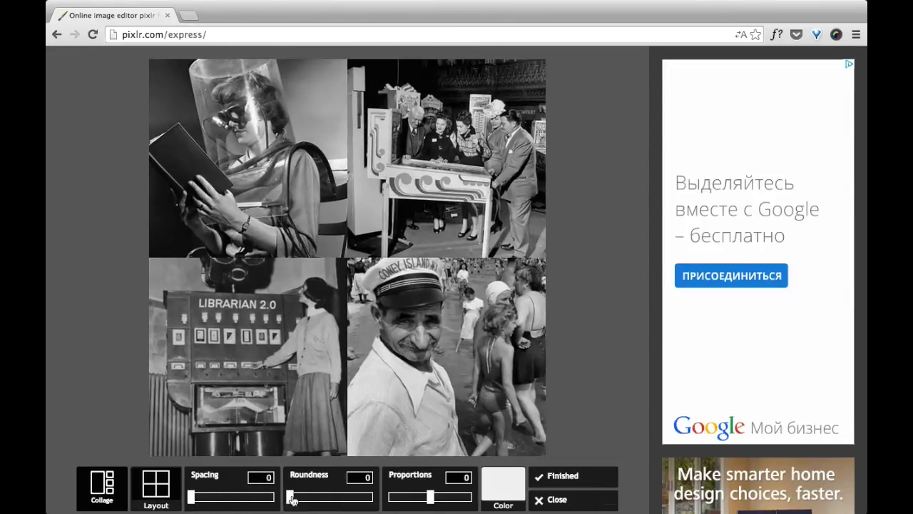
{"action": "mouse_move", "coordinate": [290, 498]}
{"action": "left_mouse_down"}
{"action": "mouse_move", "coordinate": [356, 497]}
{"action": "mouse_move", "coordinate": [289, 499]}
{"action": "left_mouse_up"}
{"action": "mouse_move", "coordinate": [431, 497]}
{"action": "left_mouse_down"}
{"action": "mouse_move", "coordinate": [418, 497]}
{"action": "mouse_move", "coordinate": [432, 496]}
{"action": "left_mouse_up"}
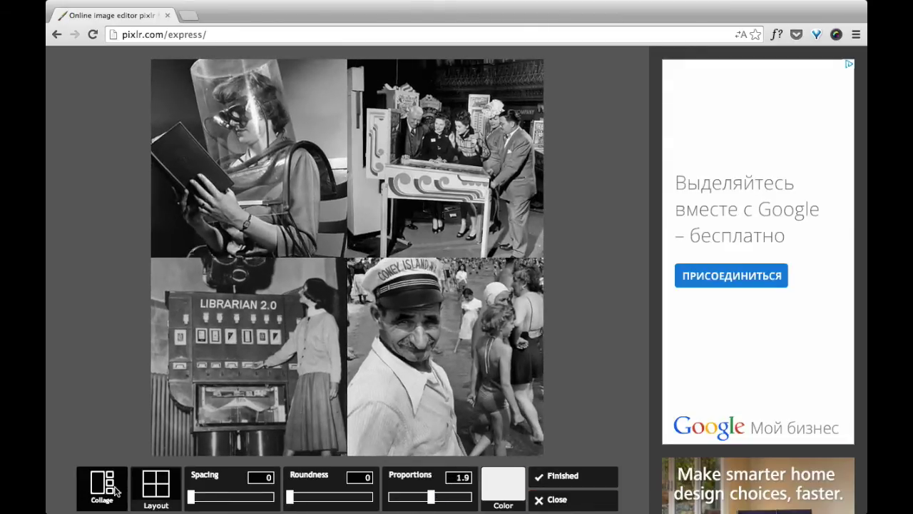
Choose the one-tall-left, two-stacked-right layout after trying others, and finish the collage.
{"action": "left_click", "coordinate": [155, 487]}
{"action": "left_click", "coordinate": [140, 369]}
{"action": "left_click", "coordinate": [156, 488]}
{"action": "left_click", "coordinate": [97, 385]}
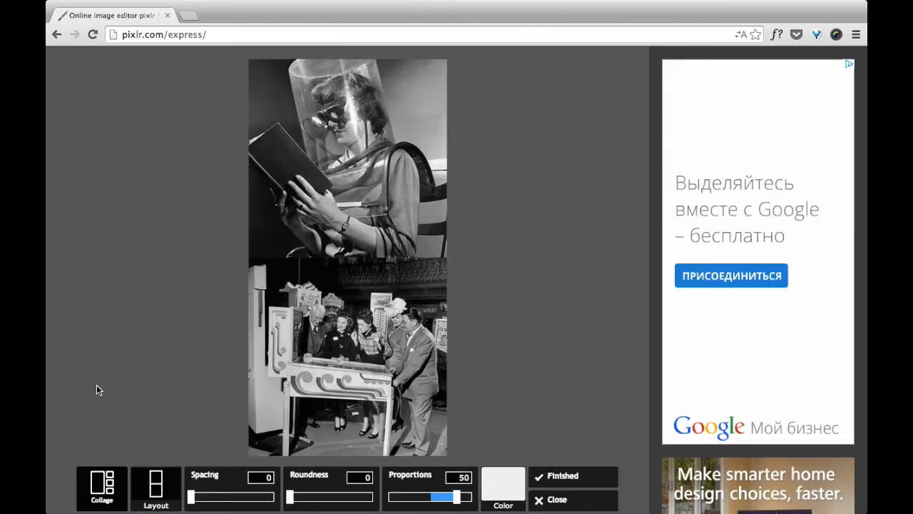
{"action": "left_click", "coordinate": [155, 487]}
{"action": "left_click", "coordinate": [210, 443]}
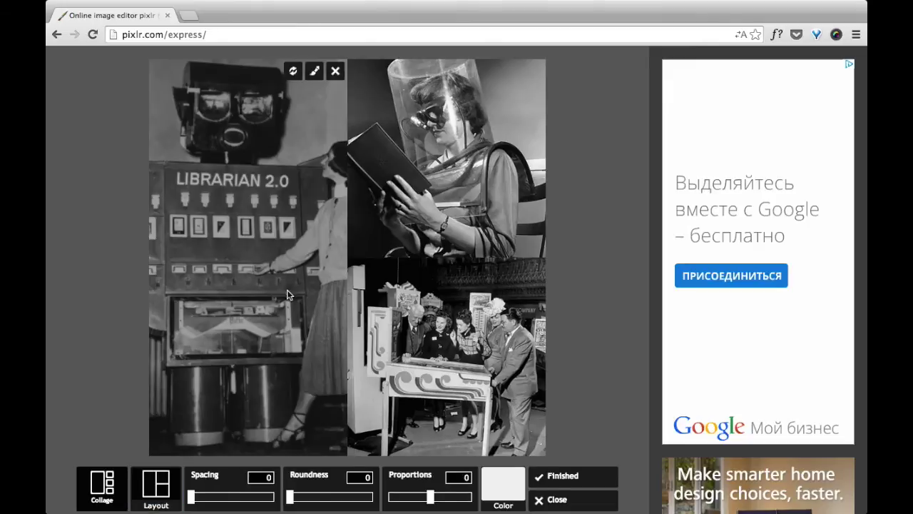
{"action": "left_click", "coordinate": [570, 475]}
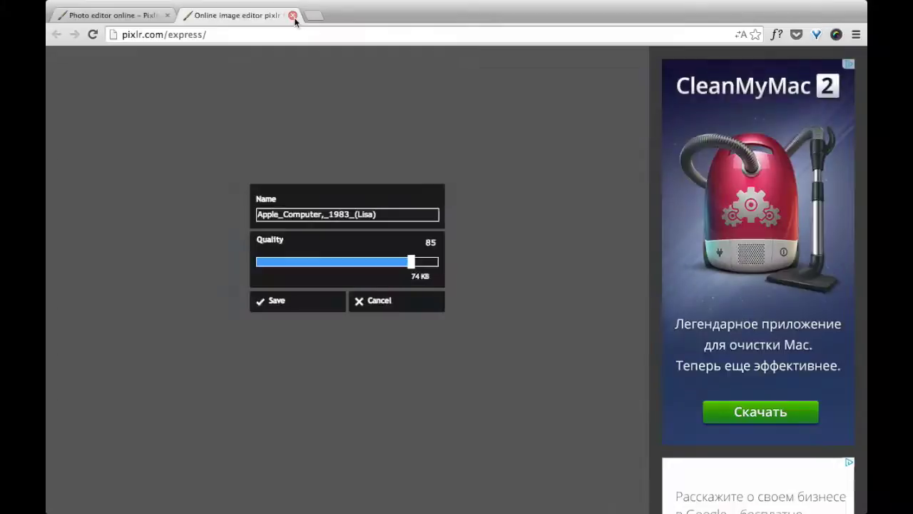
Close the Express tab and launch Pixlr Editor from the pixlr.com homepage.
{"action": "left_click", "coordinate": [292, 15]}
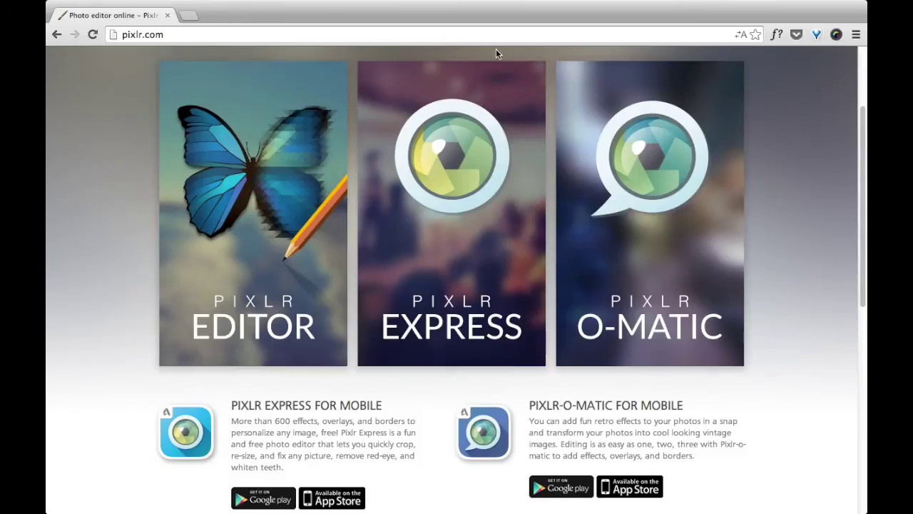
{"action": "left_click", "coordinate": [253, 264]}
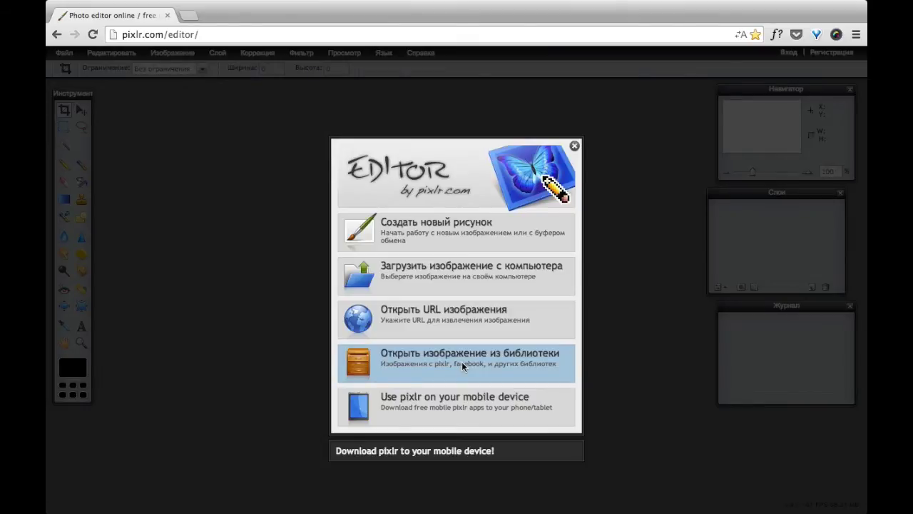
Sign in to Pixlr with a Google account and grant permissions.
{"action": "left_click", "coordinate": [462, 366]}
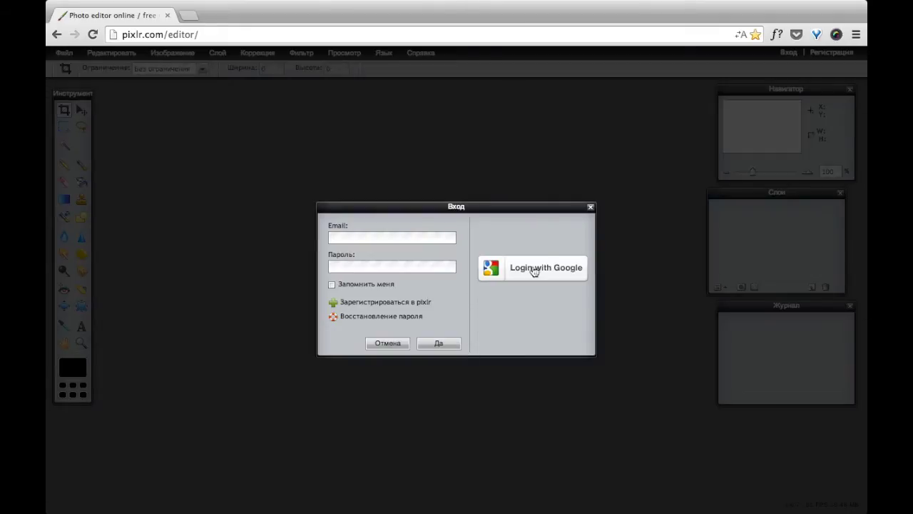
{"action": "left_click", "coordinate": [541, 269]}
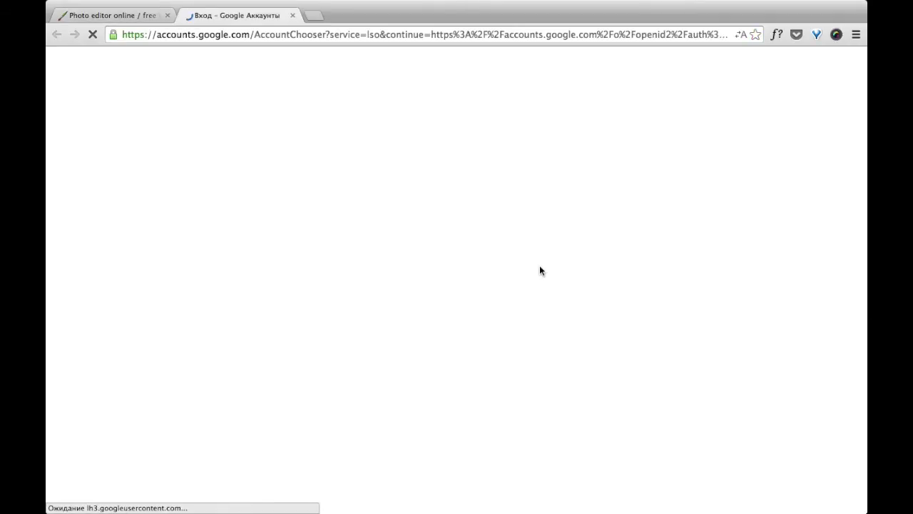
{"action": "left_click", "coordinate": [480, 157]}
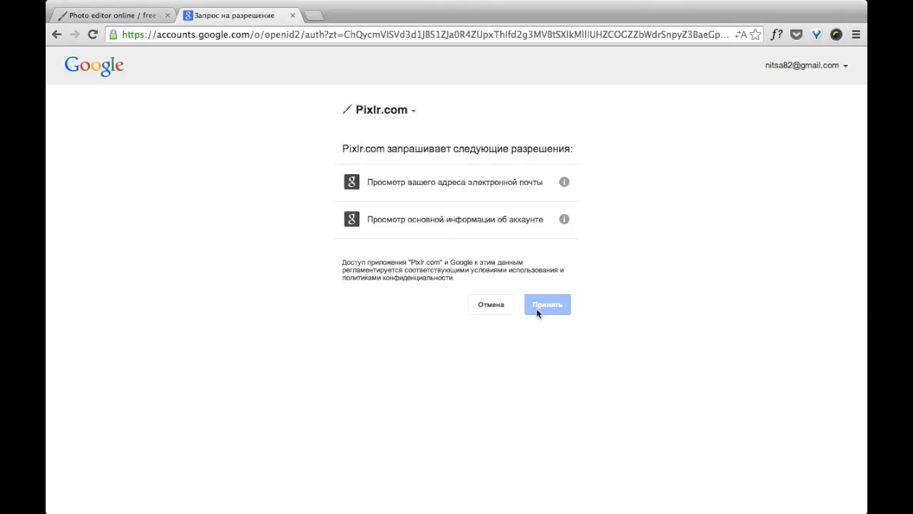
{"action": "left_click", "coordinate": [552, 308]}
{"action": "left_click", "coordinate": [487, 361]}
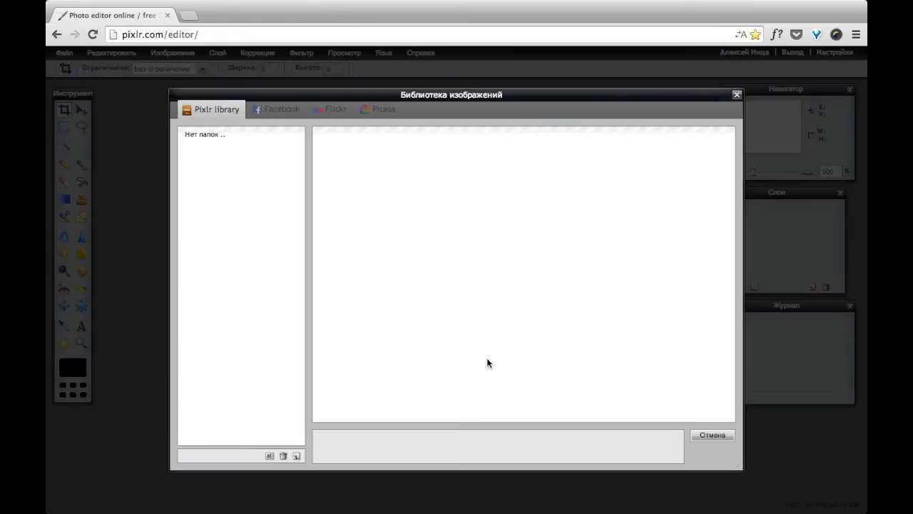
Browse the Facebook, Flickr and Picasa library sources, then close the library.
{"action": "left_click", "coordinate": [284, 111]}
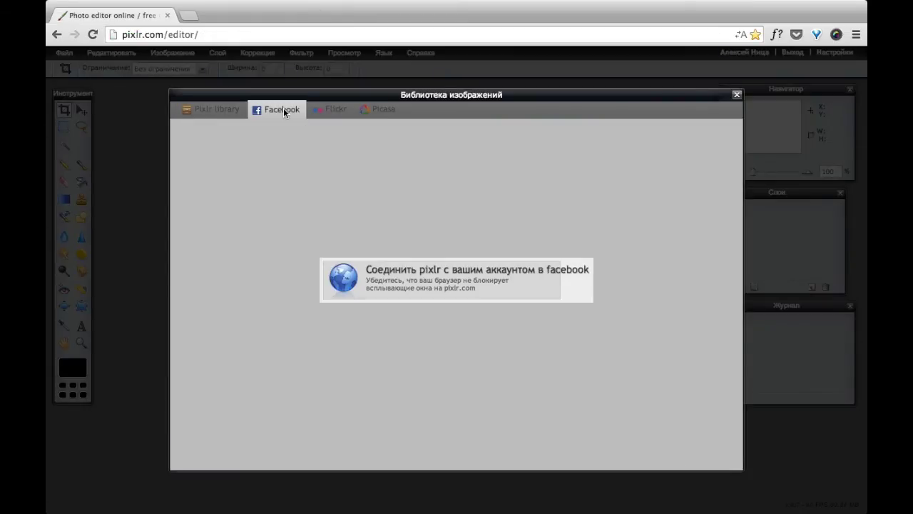
{"action": "left_click", "coordinate": [331, 109]}
{"action": "left_click", "coordinate": [383, 108]}
{"action": "left_click", "coordinate": [737, 94]}
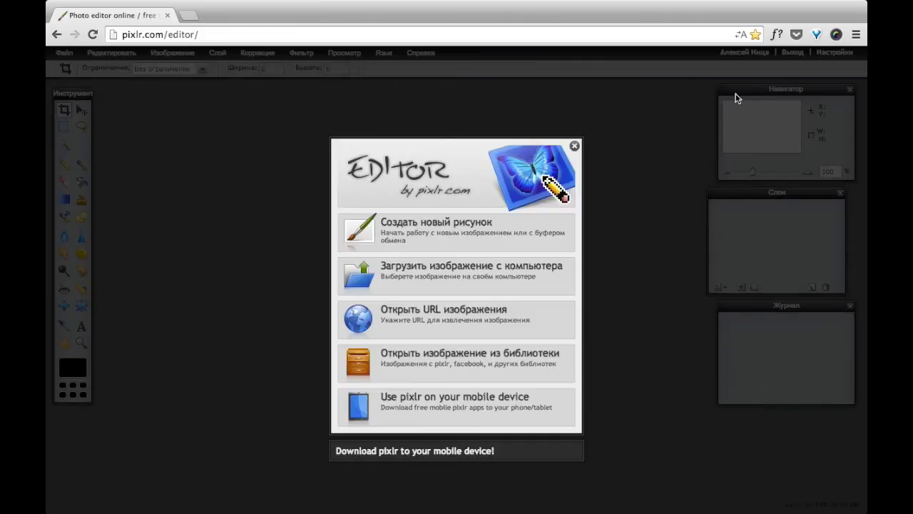
Open the mountain road photo from a pasted image URL.
{"action": "left_click", "coordinate": [480, 314]}
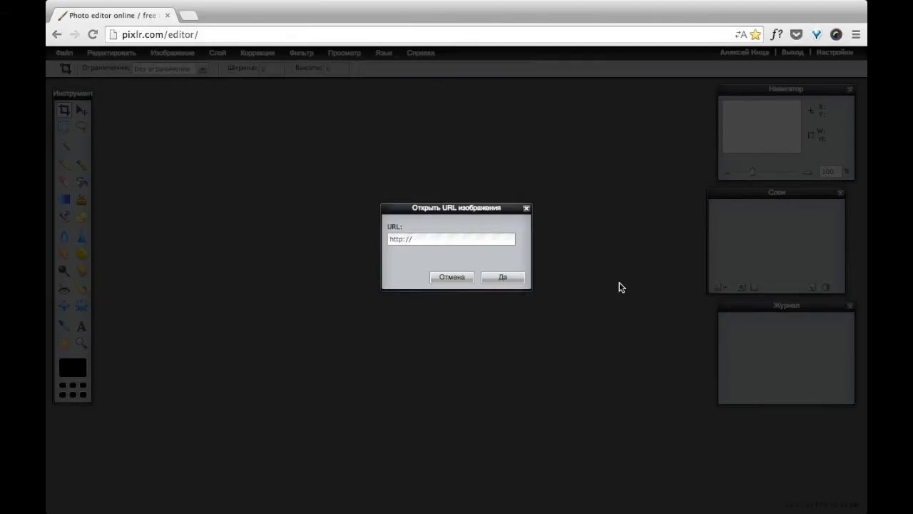
{"action": "key", "text": "ctrl+v"}
{"action": "left_click", "coordinate": [506, 279]}
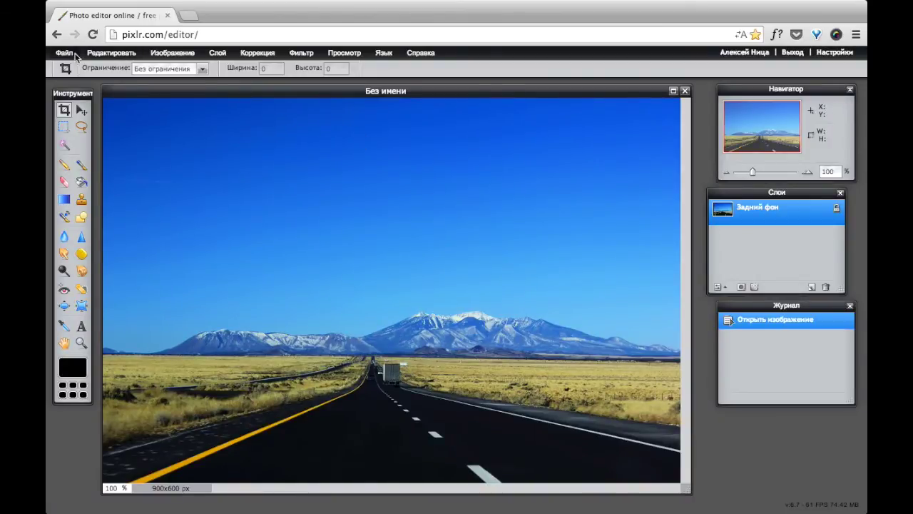
Create a new blank 800×600 image named 111.
{"action": "left_click", "coordinate": [64, 52]}
{"action": "left_click", "coordinate": [79, 68]}
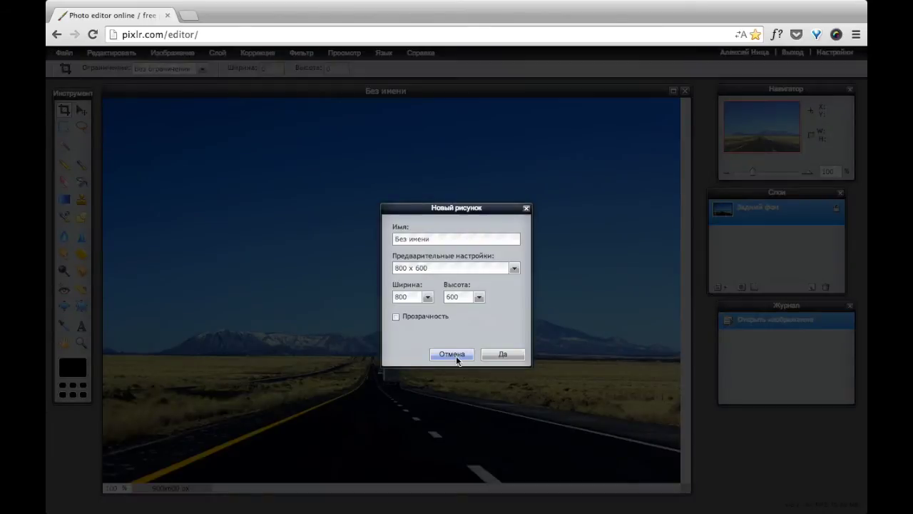
{"action": "left_click_drag", "start_coordinate": [427, 239], "coordinate": [362, 241]}
{"action": "type", "text": "111"}
{"action": "left_click", "coordinate": [502, 354]}
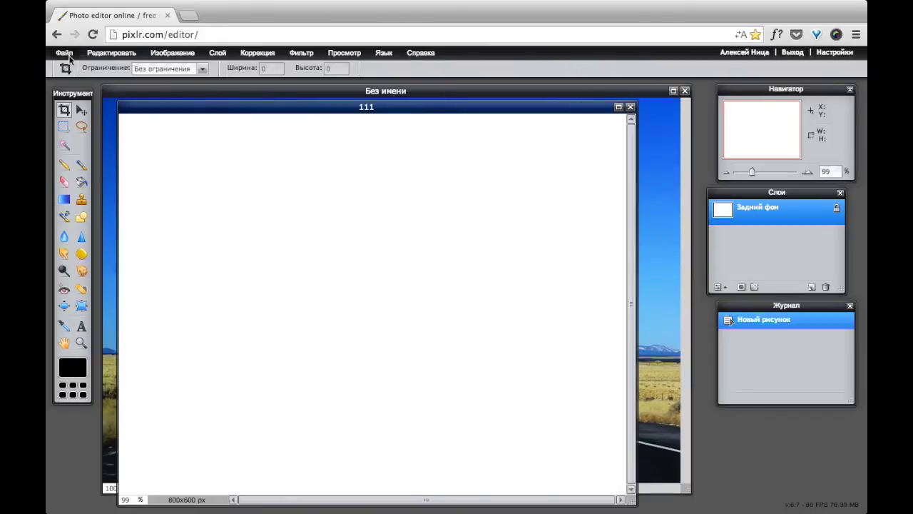
Preview the foggy railway-tracks photo from PICS, close it, and pencil a zigzag on 111.
{"action": "left_click", "coordinate": [64, 54]}
{"action": "left_click", "coordinate": [111, 80]}
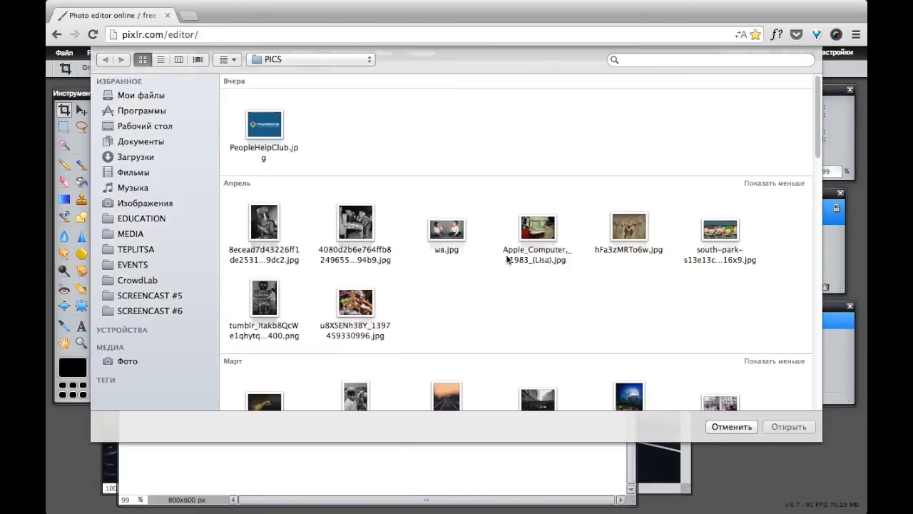
{"action": "scroll", "coordinate": [592, 343], "scroll_direction": "down", "scroll_amount": 2}
{"action": "double_click", "coordinate": [445, 371]}
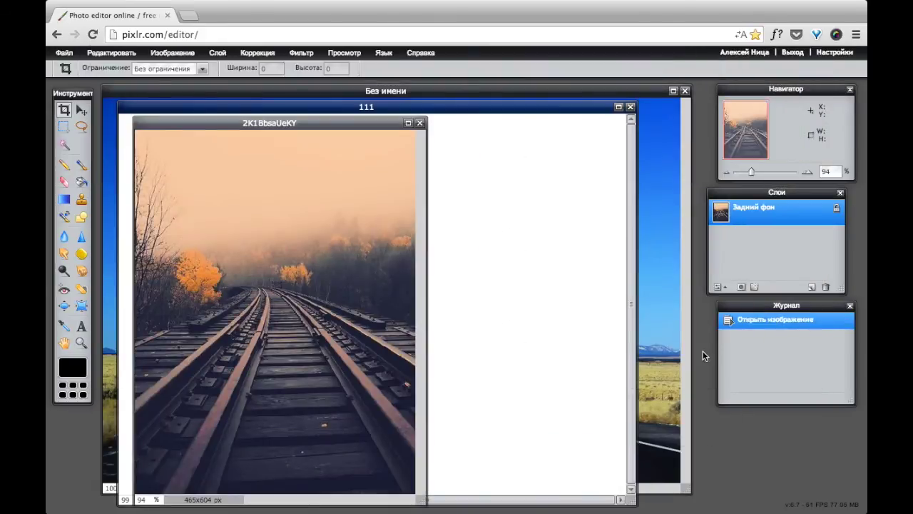
{"action": "key", "text": "ctrl+w"}
{"action": "left_click", "coordinate": [64, 164]}
{"action": "mouse_move", "coordinate": [149, 166]}
{"action": "left_mouse_down"}
{"action": "mouse_move", "coordinate": [240, 249]}
{"action": "mouse_move", "coordinate": [279, 218]}
{"action": "left_mouse_up"}
Draw four more zigzag strokes, each with a different pencil style.
{"action": "left_click", "coordinate": [148, 106]}
{"action": "left_click_drag", "start_coordinate": [321, 163], "coordinate": [342, 317]}
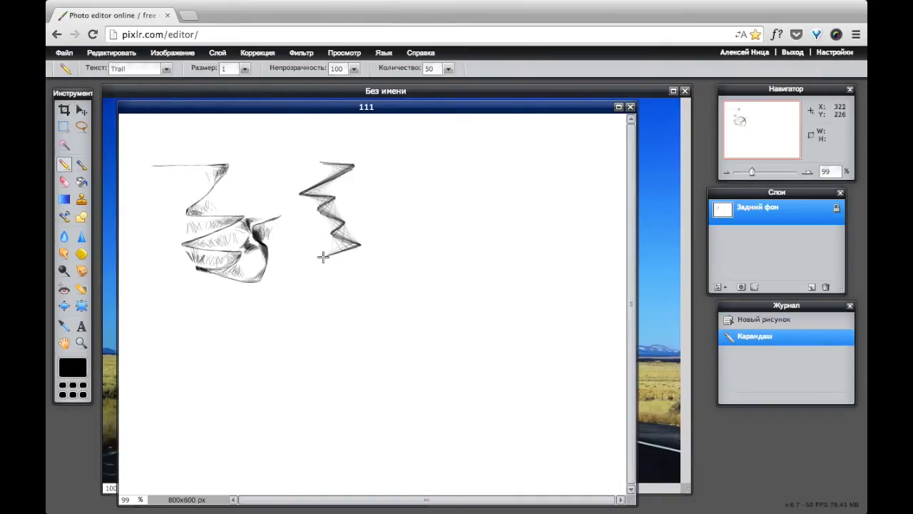
{"action": "left_click", "coordinate": [166, 69]}
{"action": "left_click", "coordinate": [124, 120]}
{"action": "left_click_drag", "start_coordinate": [414, 166], "coordinate": [447, 291]}
{"action": "left_click", "coordinate": [165, 69]}
{"action": "left_click", "coordinate": [121, 132]}
{"action": "left_click_drag", "start_coordinate": [513, 162], "coordinate": [545, 310]}
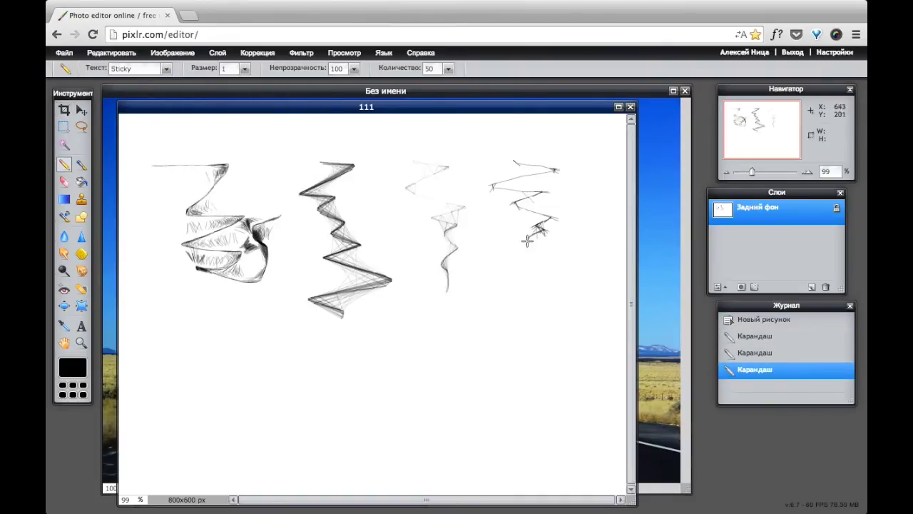
{"action": "left_click", "coordinate": [165, 69]}
{"action": "left_click", "coordinate": [116, 145]}
{"action": "left_click_drag", "start_coordinate": [179, 329], "coordinate": [209, 411]}
Paint a thick black wavy brush stroke and a row of black stars.
{"action": "left_click", "coordinate": [81, 165]}
{"action": "mouse_move", "coordinate": [282, 417]}
{"action": "left_mouse_down"}
{"action": "mouse_move", "coordinate": [379, 365]}
{"action": "mouse_move", "coordinate": [471, 360]}
{"action": "left_mouse_up"}
{"action": "left_click", "coordinate": [118, 68]}
{"action": "left_click", "coordinate": [179, 183]}
{"action": "left_click_drag", "start_coordinate": [385, 448], "coordinate": [546, 393]}
Warp a stroke with Distortion, undo it, and draw a filled black rectangle.
{"action": "left_click", "coordinate": [81, 305]}
{"action": "mouse_move", "coordinate": [299, 330]}
{"action": "left_mouse_down"}
{"action": "mouse_move", "coordinate": [361, 330]}
{"action": "mouse_move", "coordinate": [341, 297]}
{"action": "left_mouse_up"}
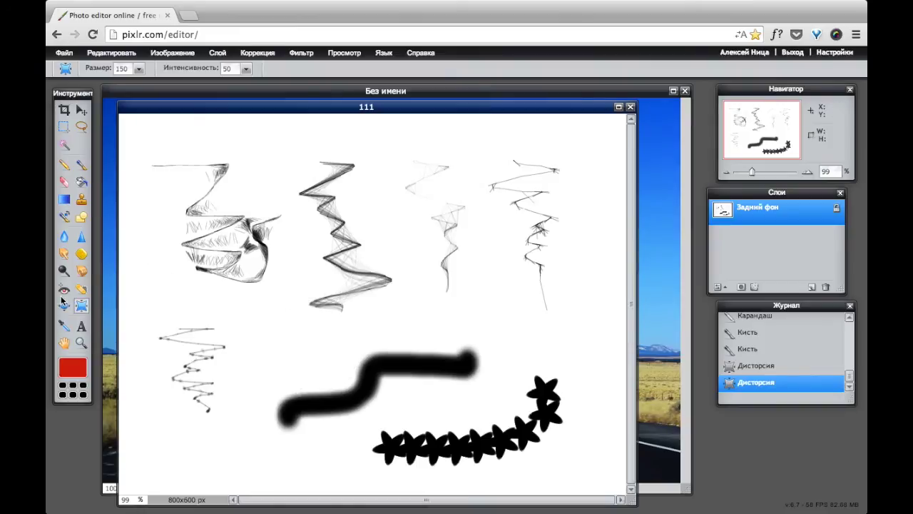
{"action": "key", "text": "ctrl+z"}
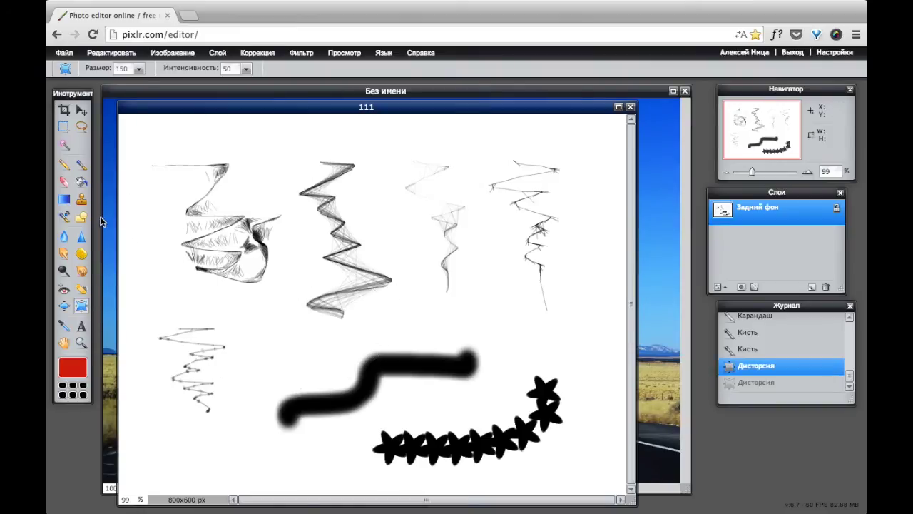
{"action": "left_click", "coordinate": [81, 217]}
{"action": "left_click_drag", "start_coordinate": [406, 240], "coordinate": [544, 308]}
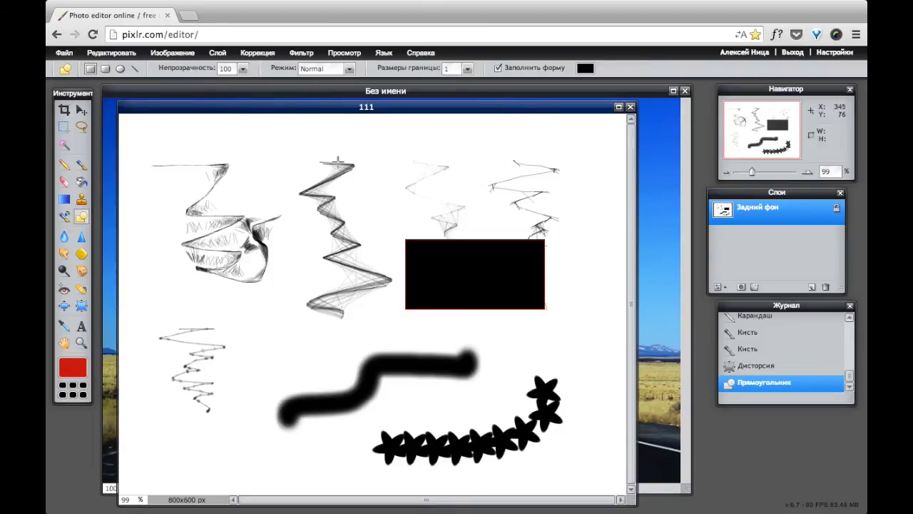
Dismiss the Edit menu and bring the Без имени image to the front.
{"action": "left_click", "coordinate": [301, 53]}
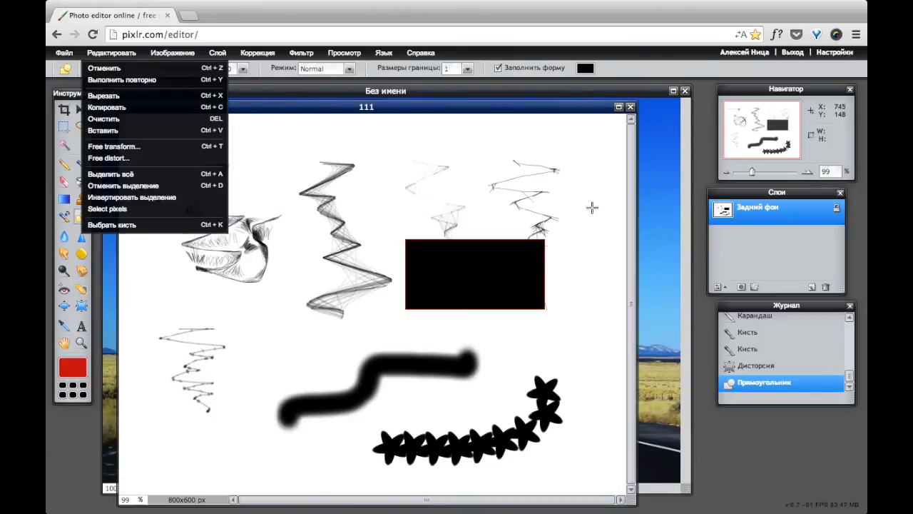
{"action": "left_click", "coordinate": [598, 261]}
{"action": "left_click", "coordinate": [661, 140]}
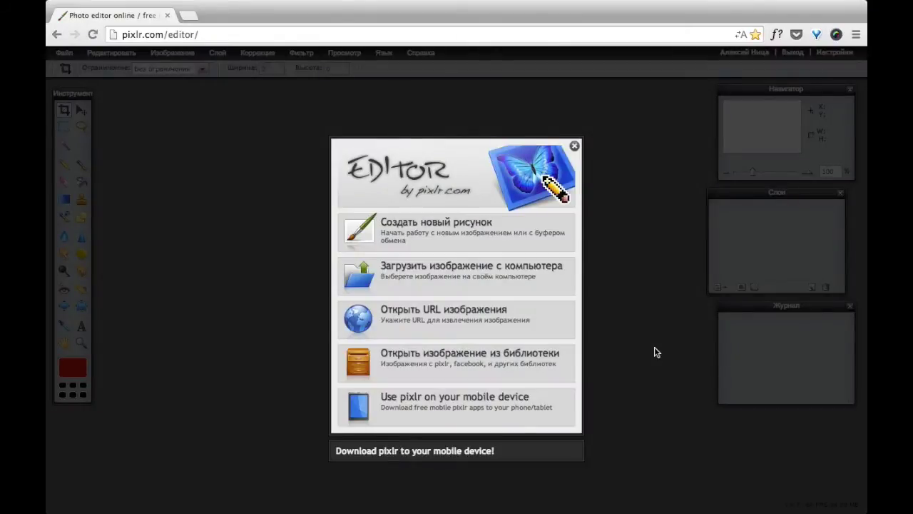
Open the 228×59 px green Теплица logo PNG from Downloads and centre its window.
{"action": "left_click", "coordinate": [514, 271]}
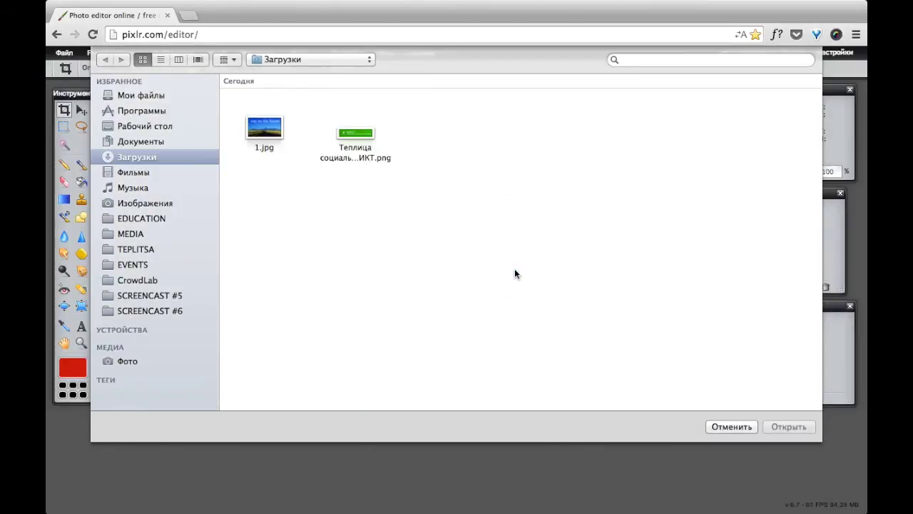
{"action": "double_click", "coordinate": [355, 136]}
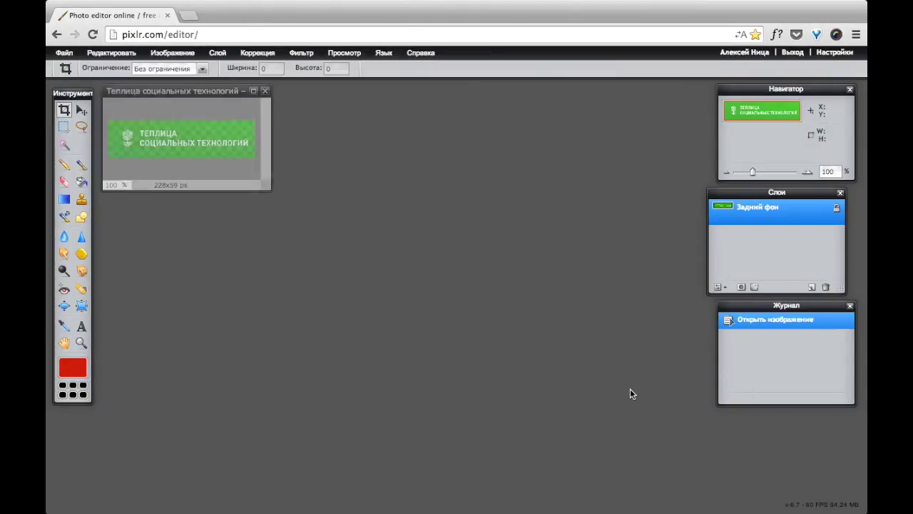
{"action": "left_click_drag", "start_coordinate": [225, 90], "coordinate": [341, 229]}
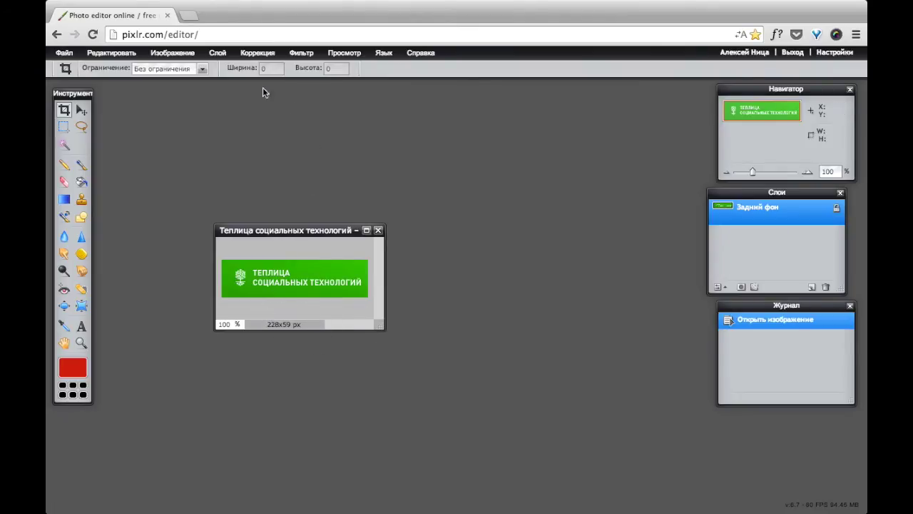
{"action": "left_click", "coordinate": [175, 53]}
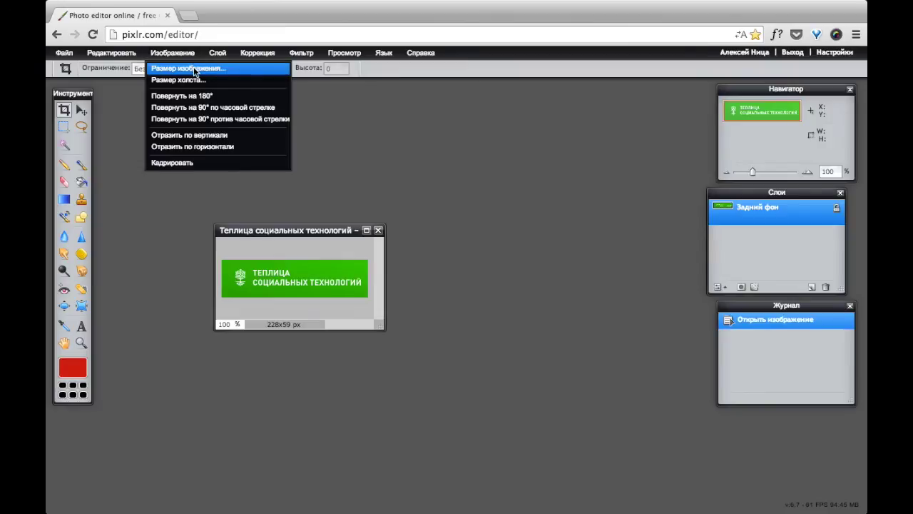
Scale the logo image down to 150 px wide (150×39 px).
{"action": "left_click", "coordinate": [189, 69]}
{"action": "left_click_drag", "start_coordinate": [426, 205], "coordinate": [394, 203]}
{"action": "type", "text": "15"}
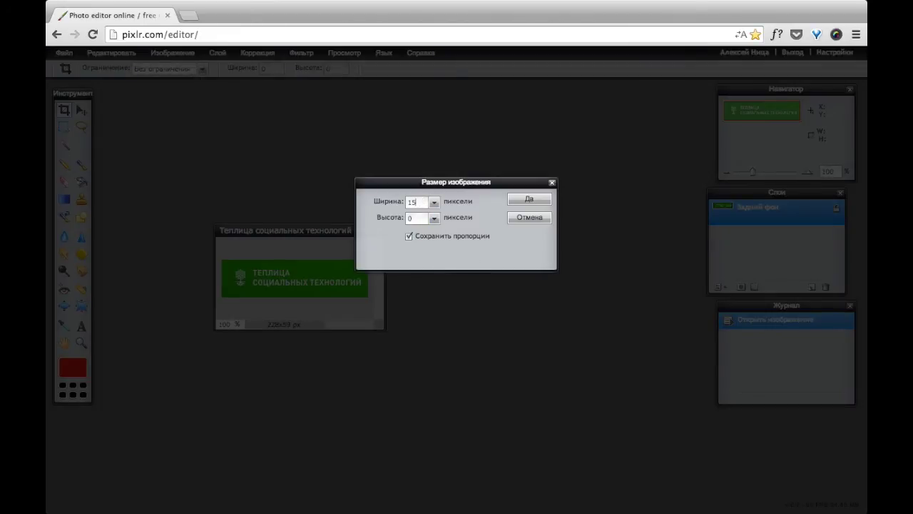
{"action": "key", "text": "Return"}
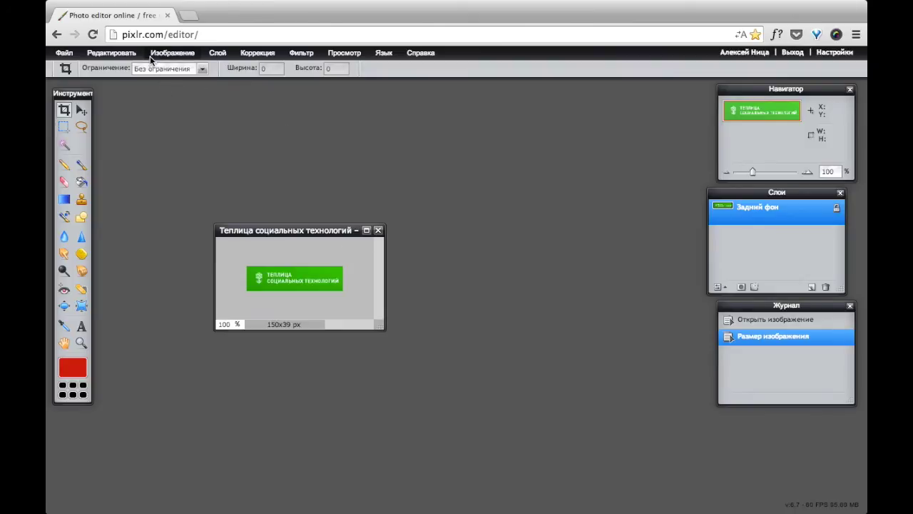
Extend the canvas height to 66 px, anchored at the centre.
{"action": "left_click", "coordinate": [172, 52]}
{"action": "left_click", "coordinate": [178, 77]}
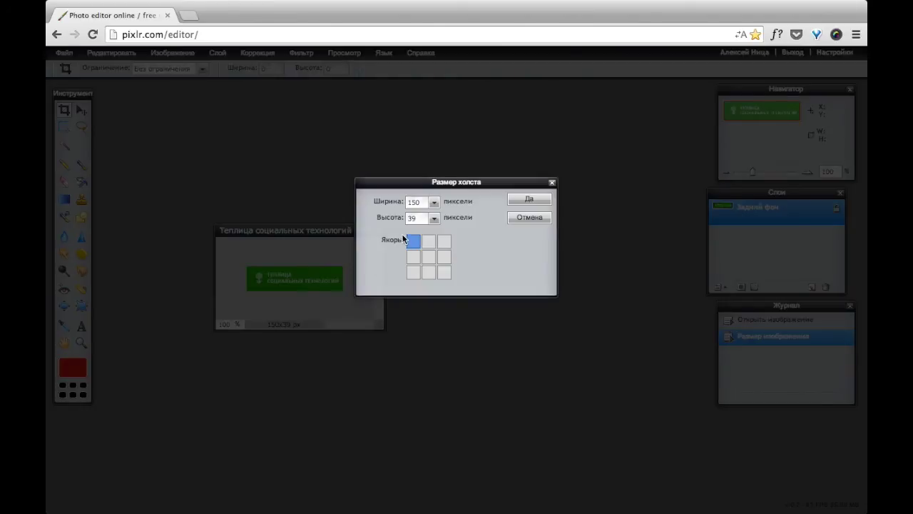
{"action": "left_click", "coordinate": [423, 259]}
{"action": "left_click_drag", "start_coordinate": [421, 217], "coordinate": [398, 217]}
{"action": "type", "text": "6"}
{"action": "key", "text": "Return"}
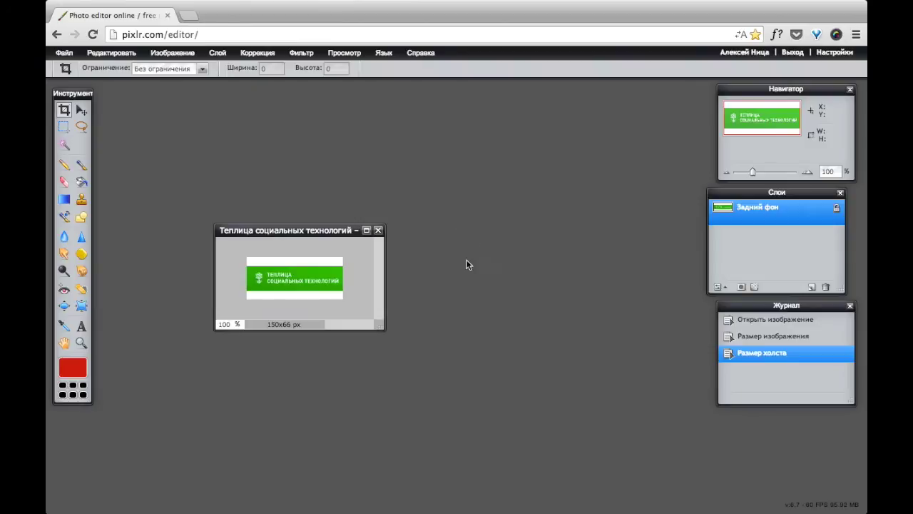
{"action": "left_click", "coordinate": [62, 326]}
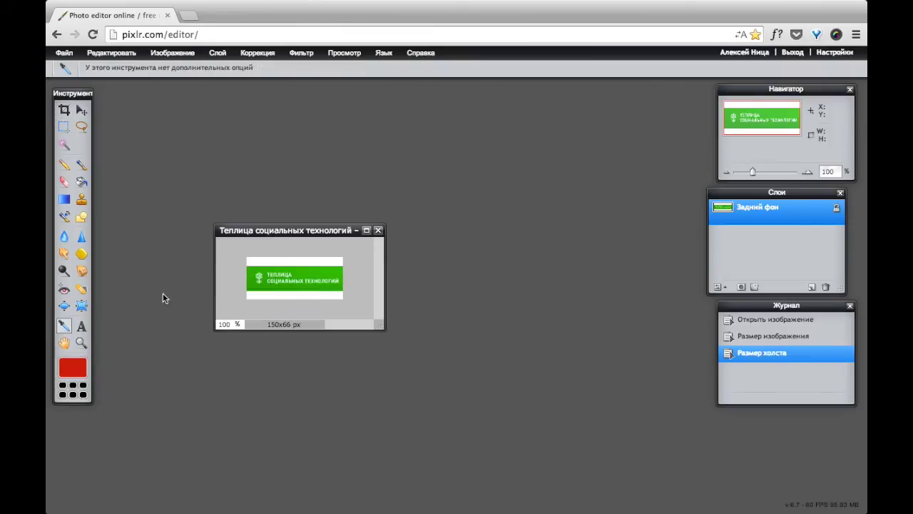
Fill the white strips above and below the logo with the logo's sampled green.
{"action": "left_click", "coordinate": [310, 271]}
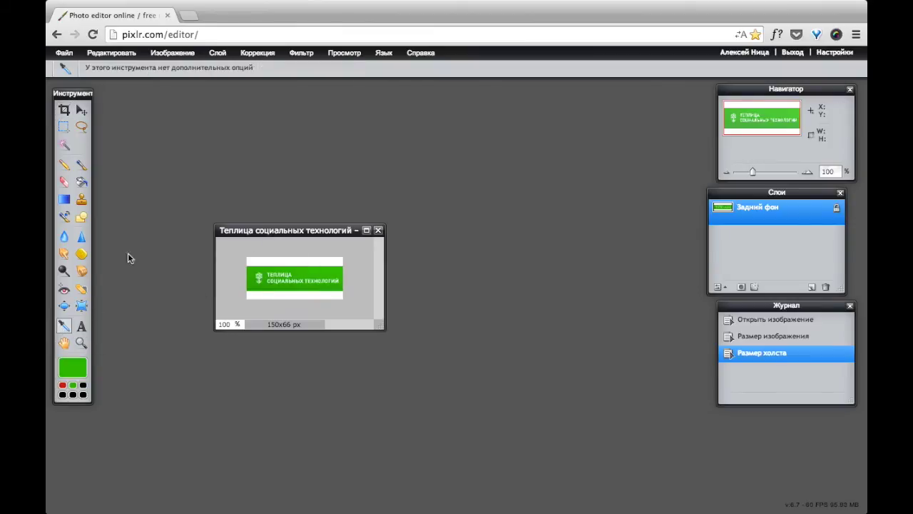
{"action": "left_click", "coordinate": [82, 181]}
{"action": "left_click", "coordinate": [295, 260]}
{"action": "left_click", "coordinate": [317, 297]}
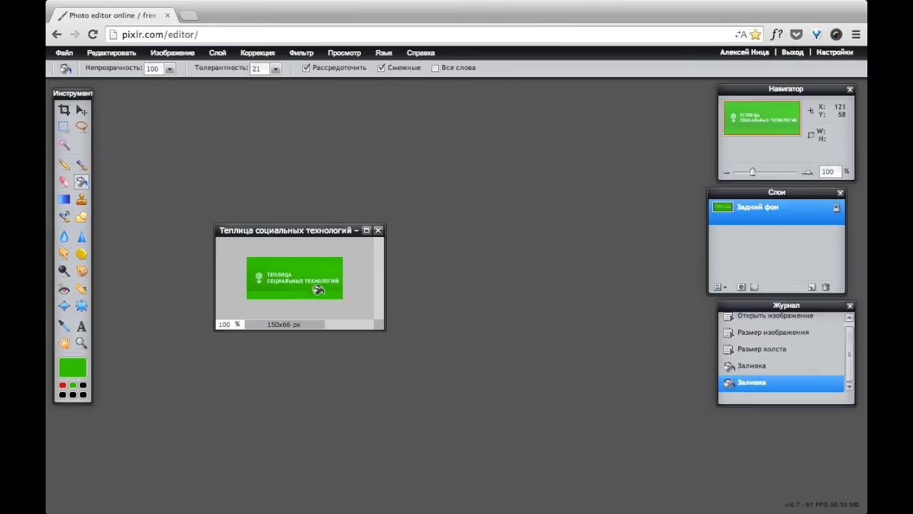
{"action": "left_click", "coordinate": [64, 324]}
{"action": "left_click", "coordinate": [81, 181]}
{"action": "left_click", "coordinate": [312, 297]}
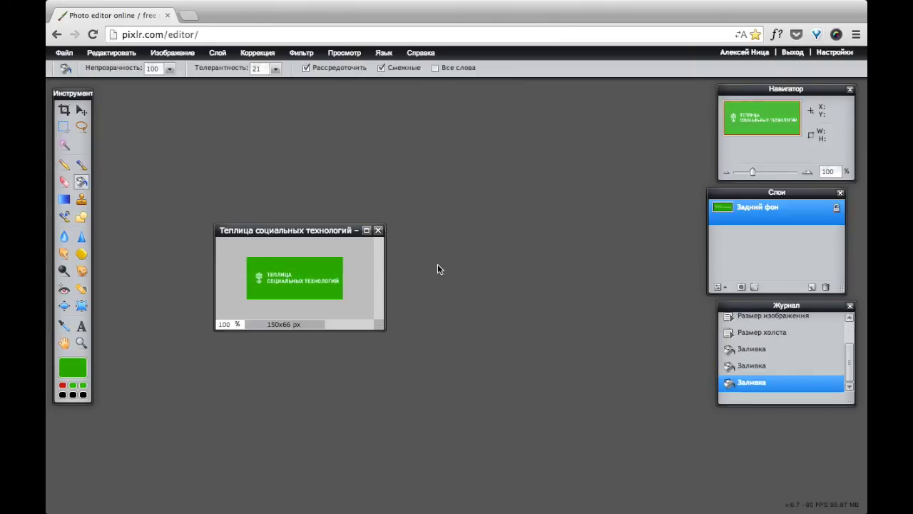
Save the image as a JPEG named Теплица.
{"action": "key", "text": "ctrl+s"}
{"action": "left_click", "coordinate": [499, 240]}
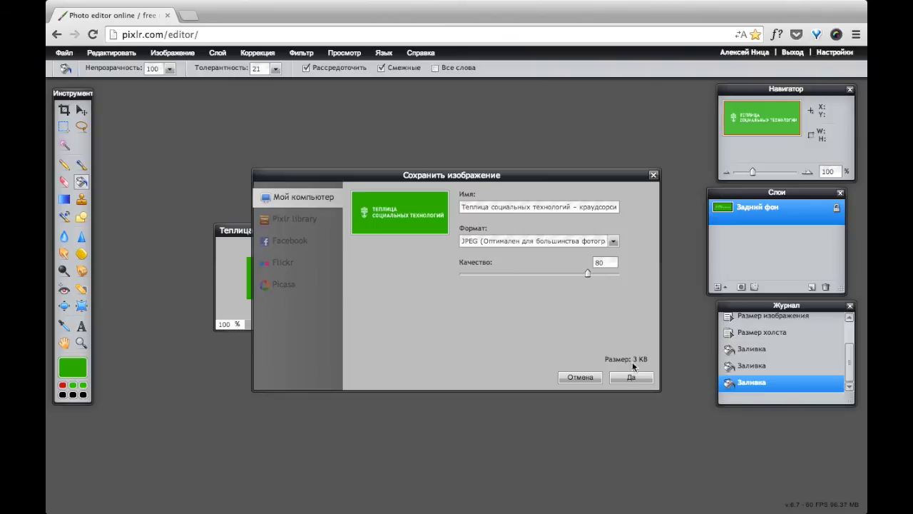
{"action": "left_click", "coordinate": [632, 377]}
{"action": "type", "text": "Теплица"}
{"action": "left_click", "coordinate": [647, 318]}
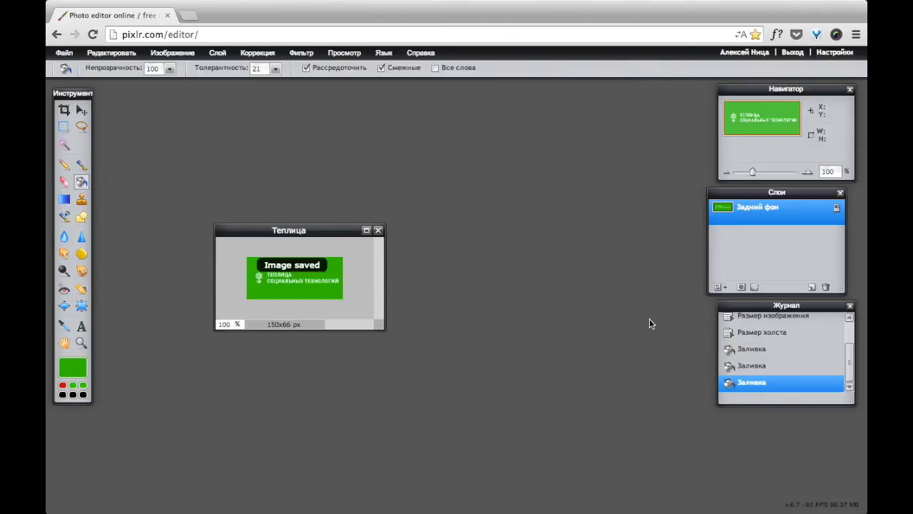